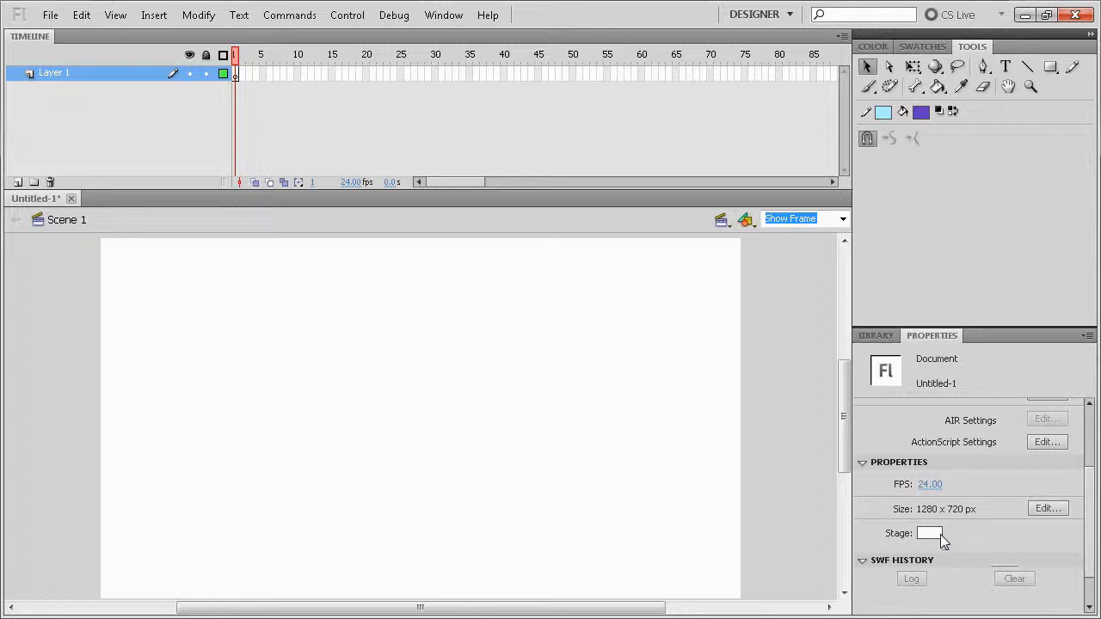
click(941, 535)
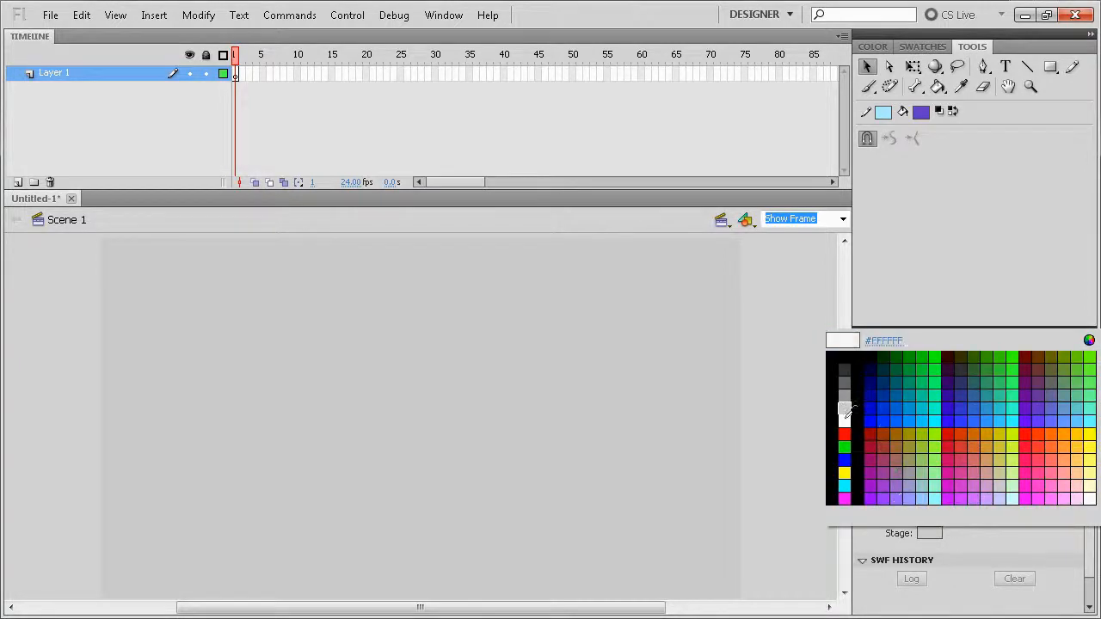
click(847, 419)
click(935, 535)
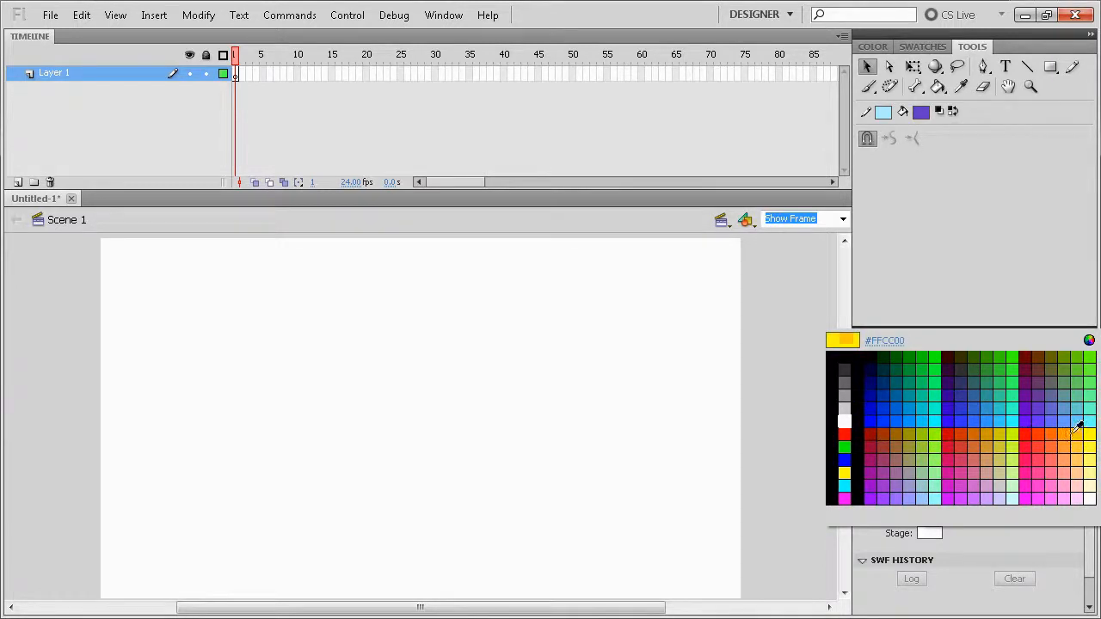
click(1088, 340)
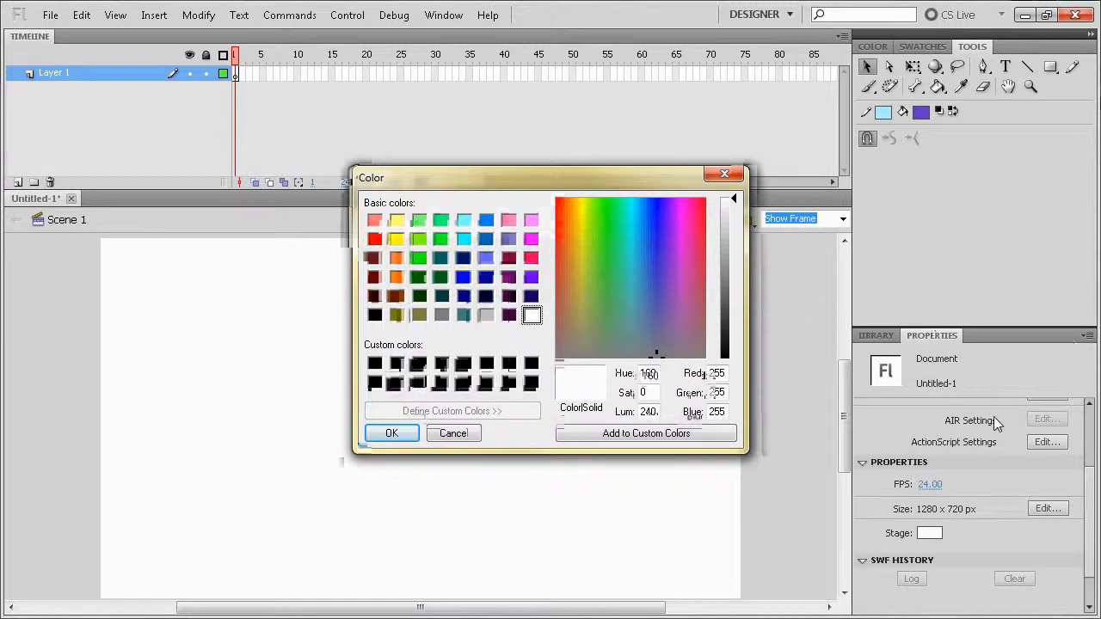
click(724, 174)
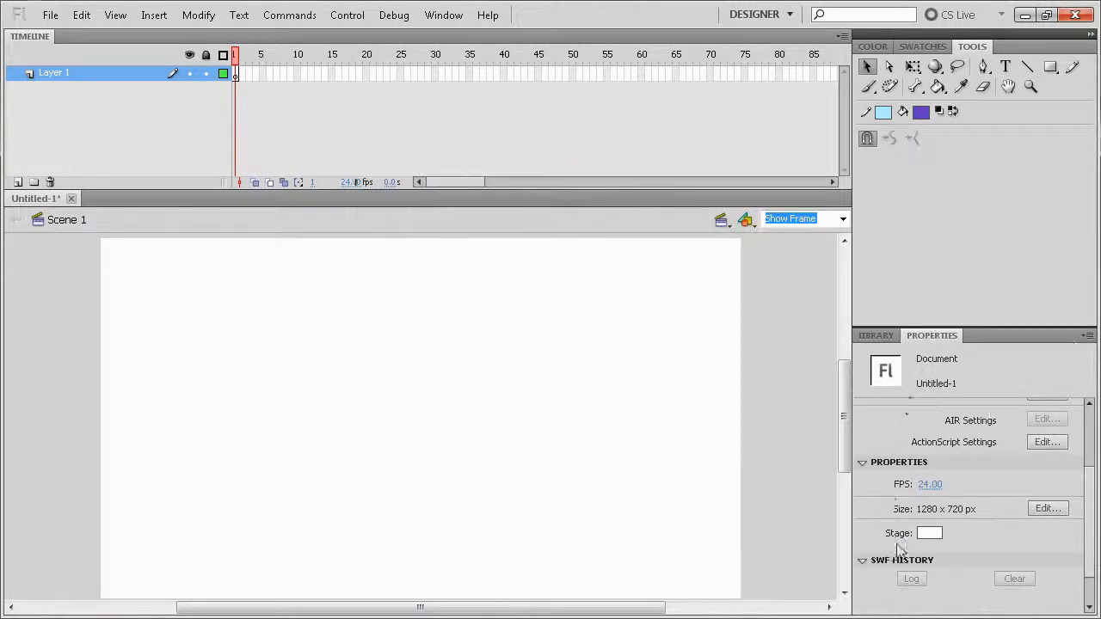
- Set the stage background to a custom beige with red 226, green 216 and blue 180
click(928, 533)
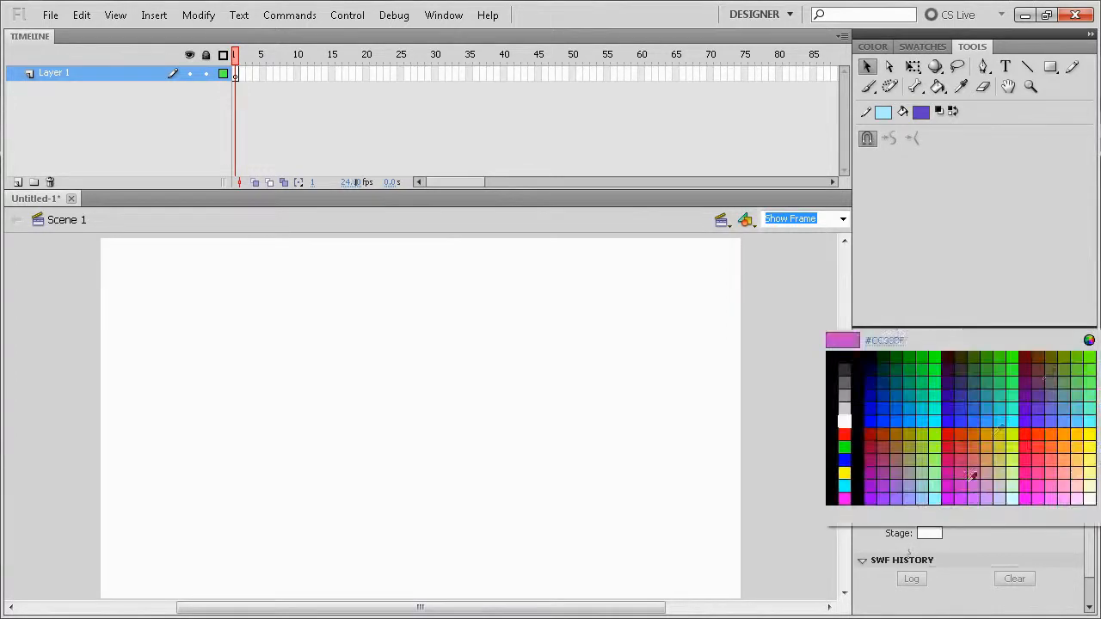
click(1090, 342)
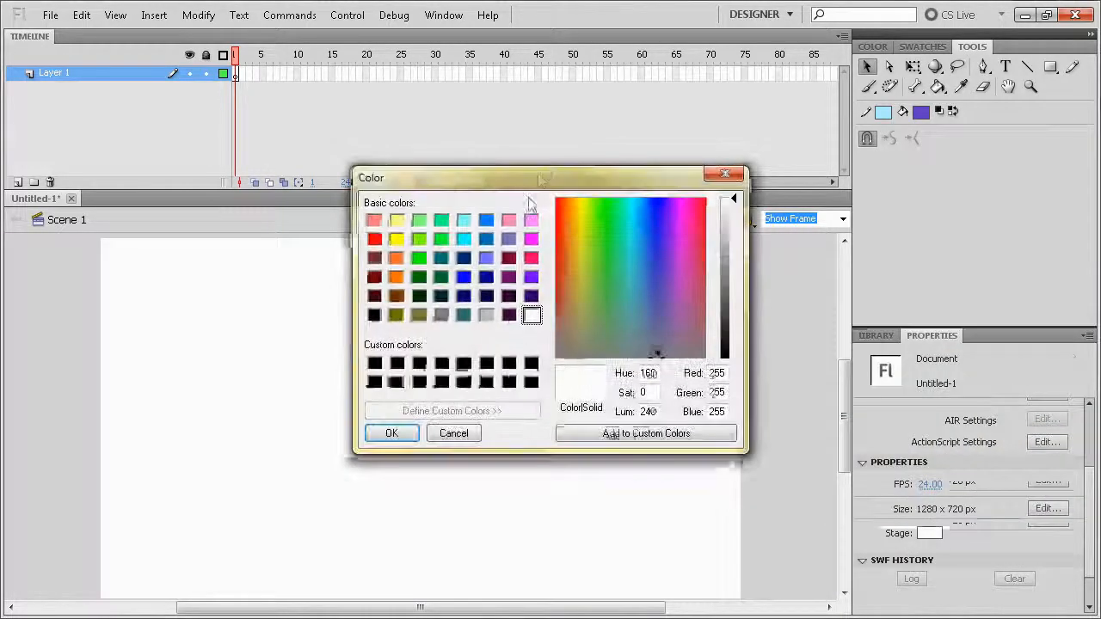
click(623, 331)
drag(623, 331, 583, 310)
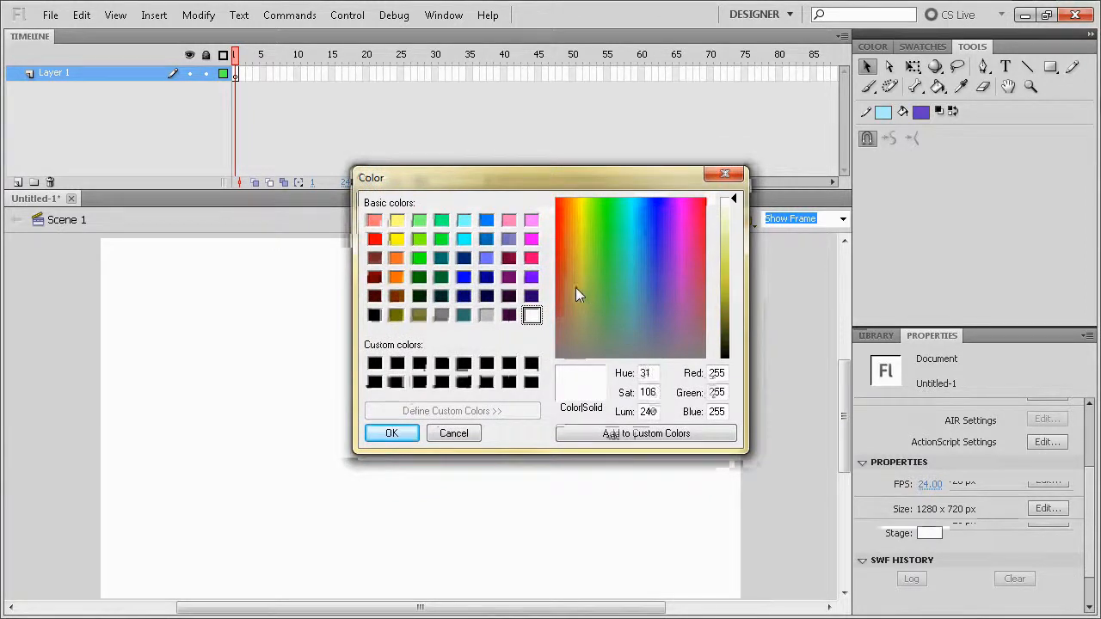
click(725, 230)
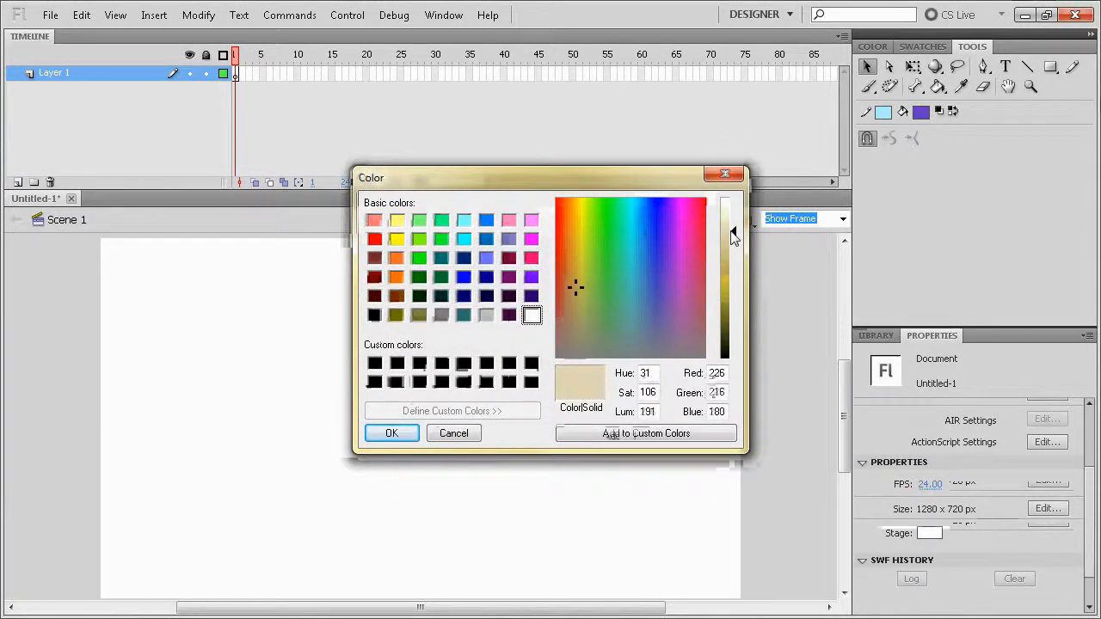
click(390, 435)
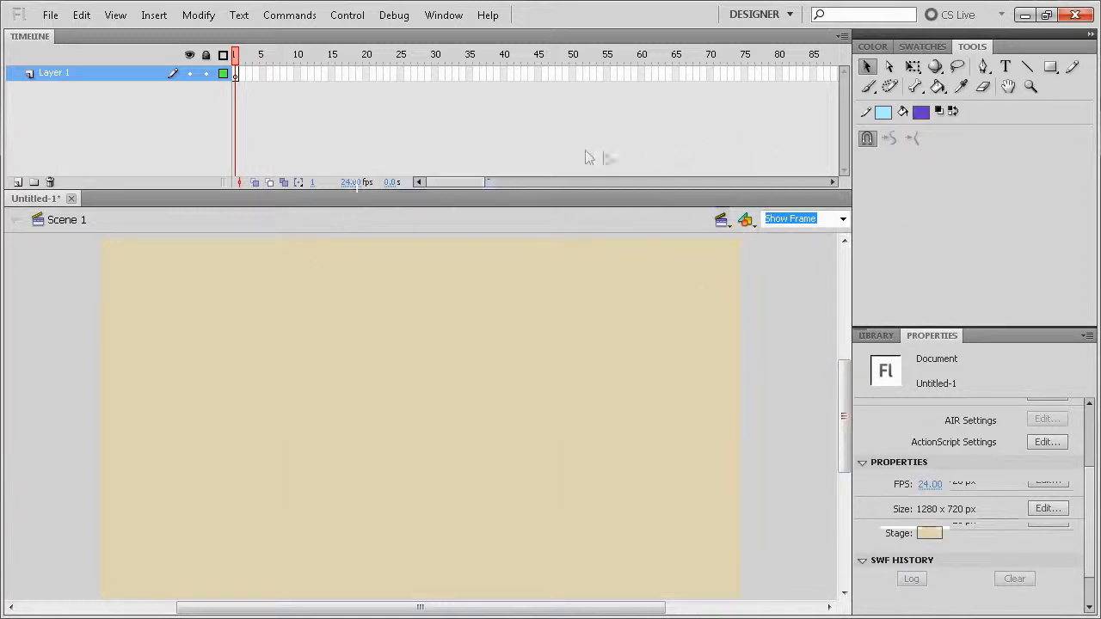
- Draw four straight black lines with the Line tool that cross each other and enclose a tilted four-sided shape on the stage
key(n)
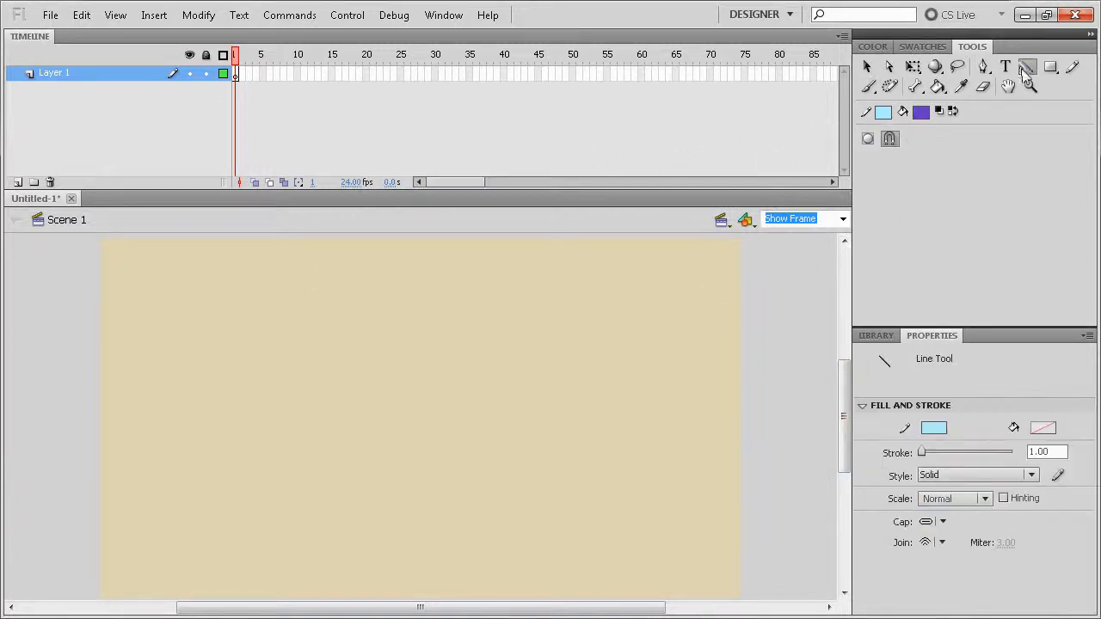
click(933, 428)
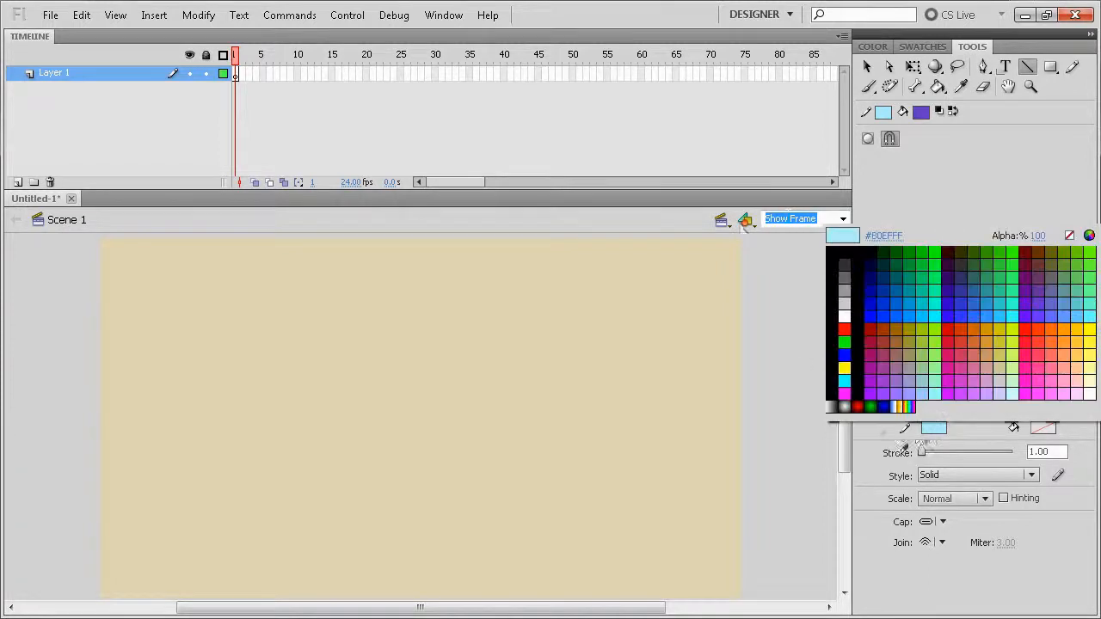
click(863, 265)
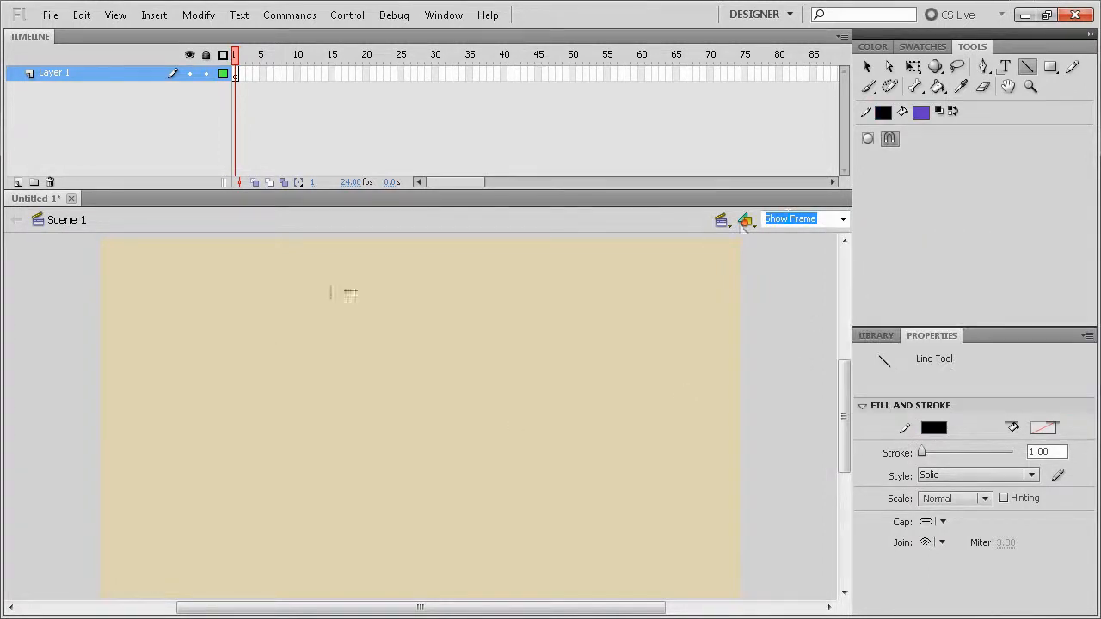
drag(437, 278, 625, 495)
drag(645, 381, 398, 595)
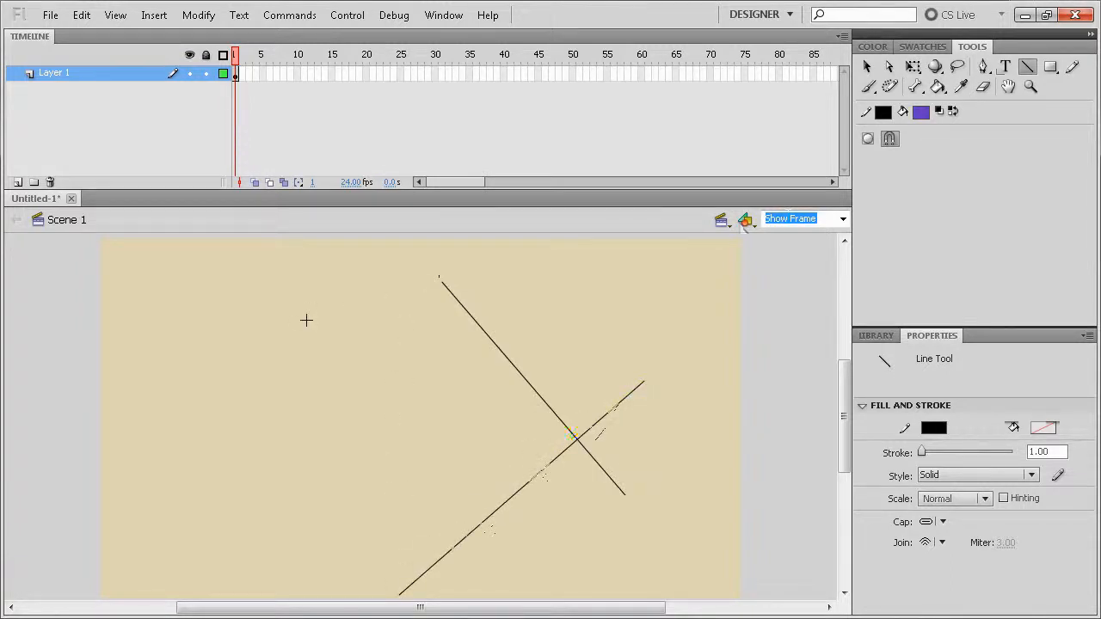
mouse_move(307, 320)
mouse_down()
mouse_move(444, 519)
mouse_move(460, 607)
mouse_move(475, 599)
mouse_up()
drag(231, 459, 492, 293)
- Delete the end points that overhang the crossings with the Subselection tool, leaving only the closed four-sided outline
click(890, 67)
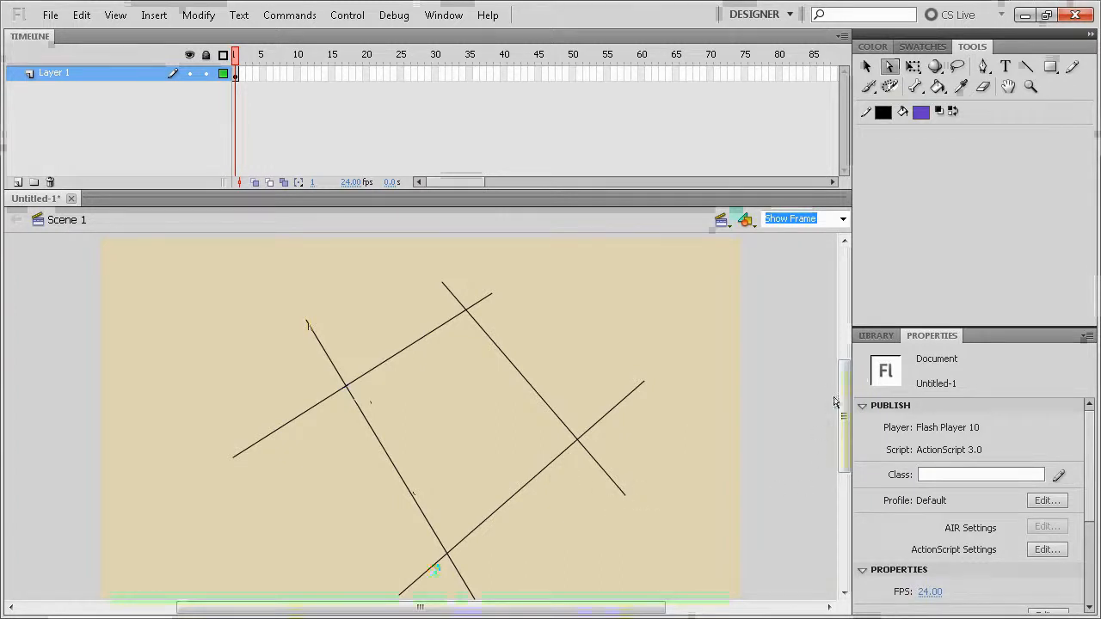
click(843, 219)
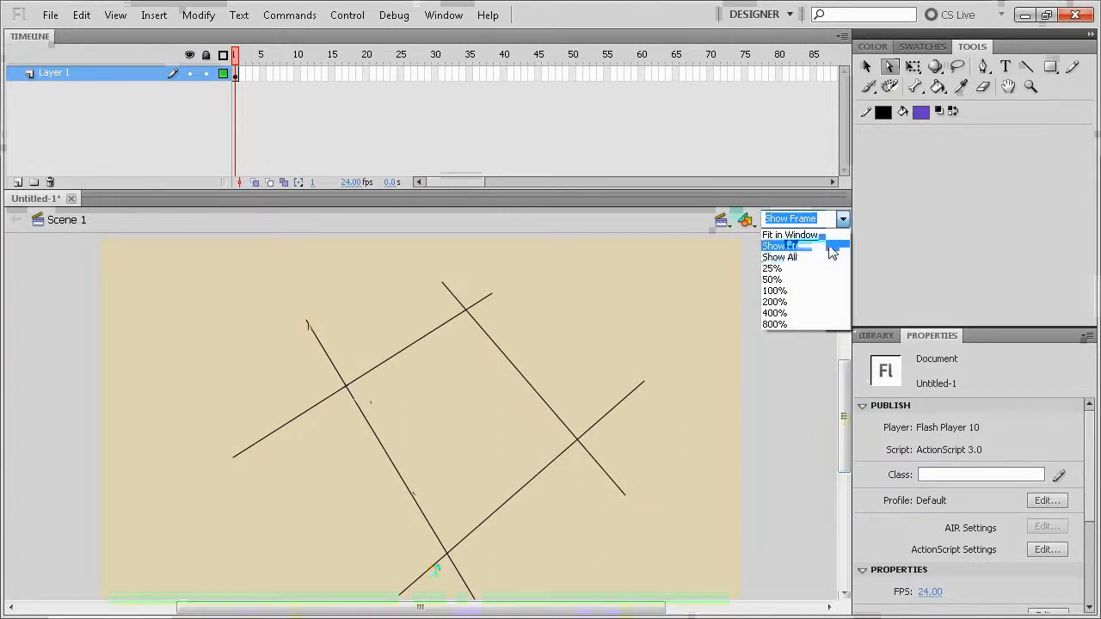
click(832, 249)
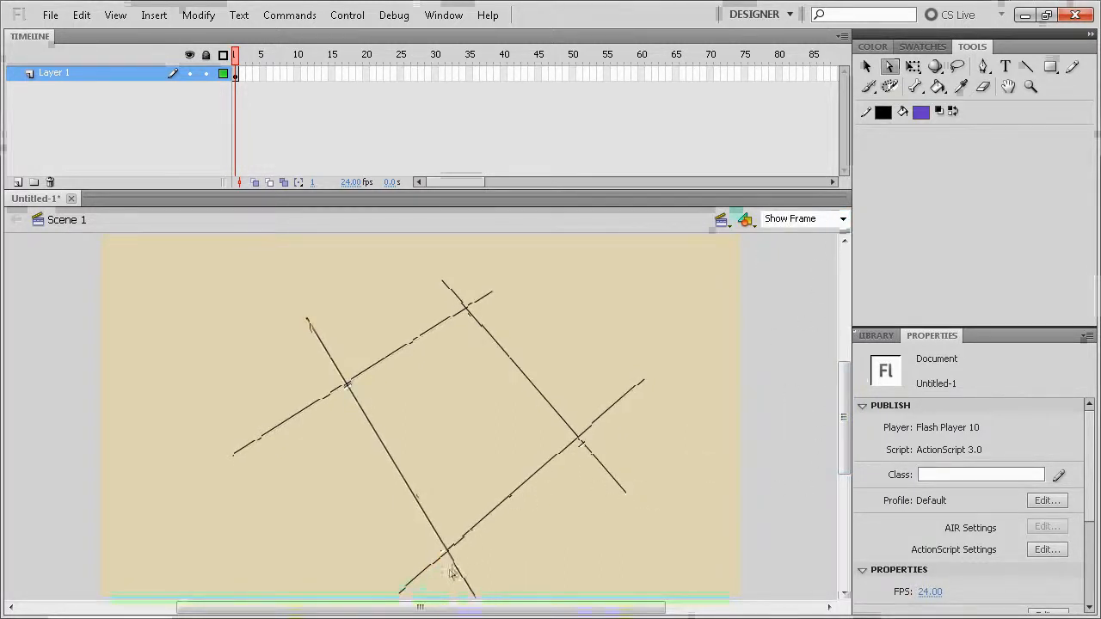
drag(846, 419, 845, 422)
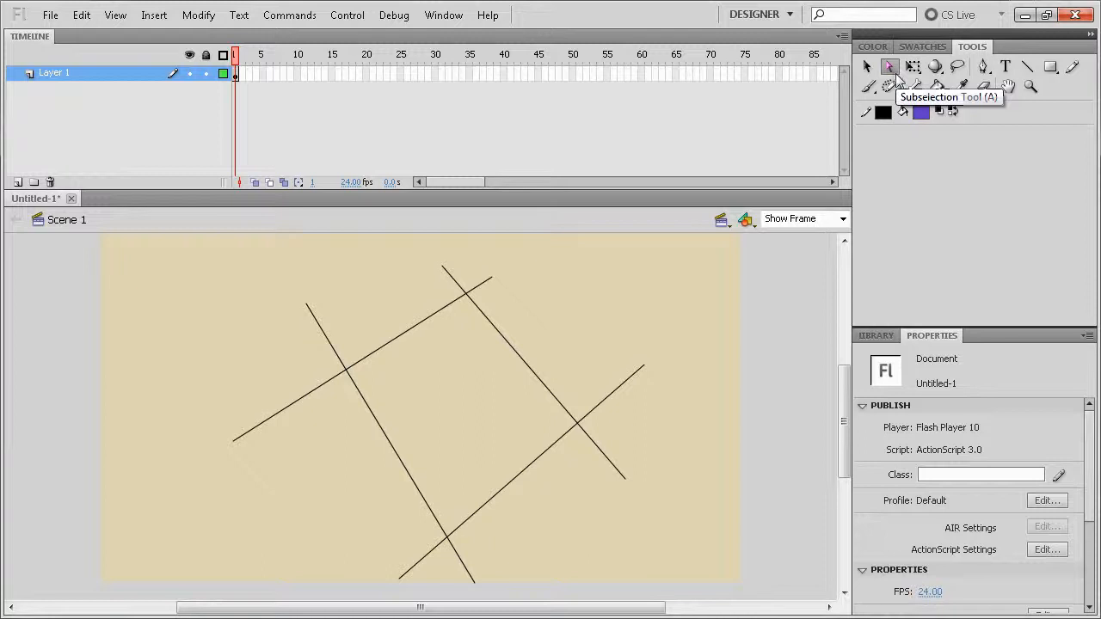
click(868, 68)
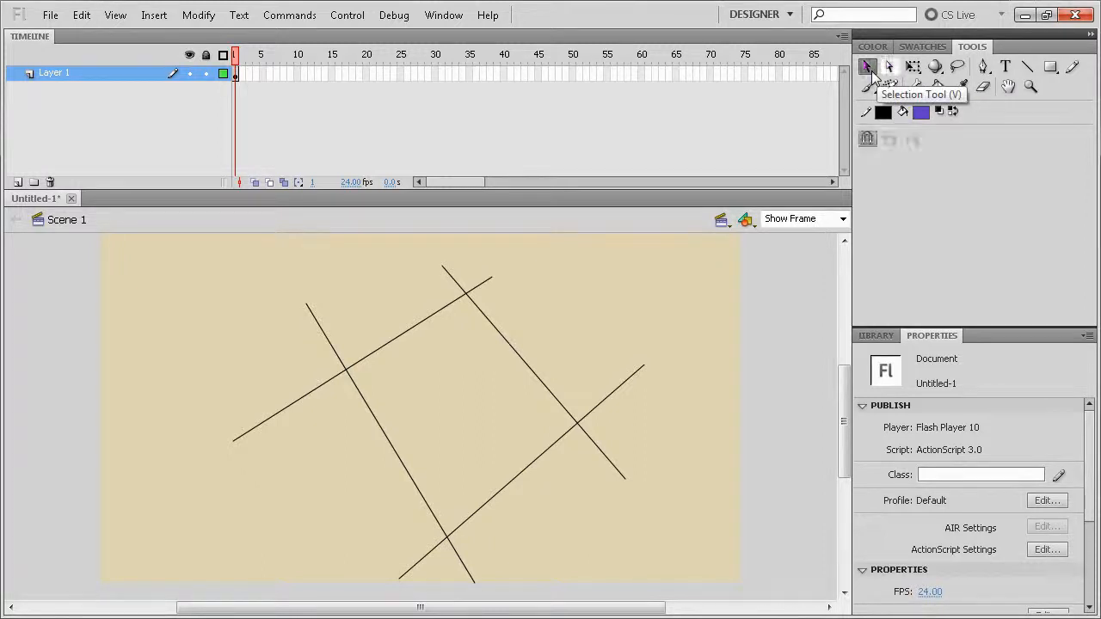
click(890, 68)
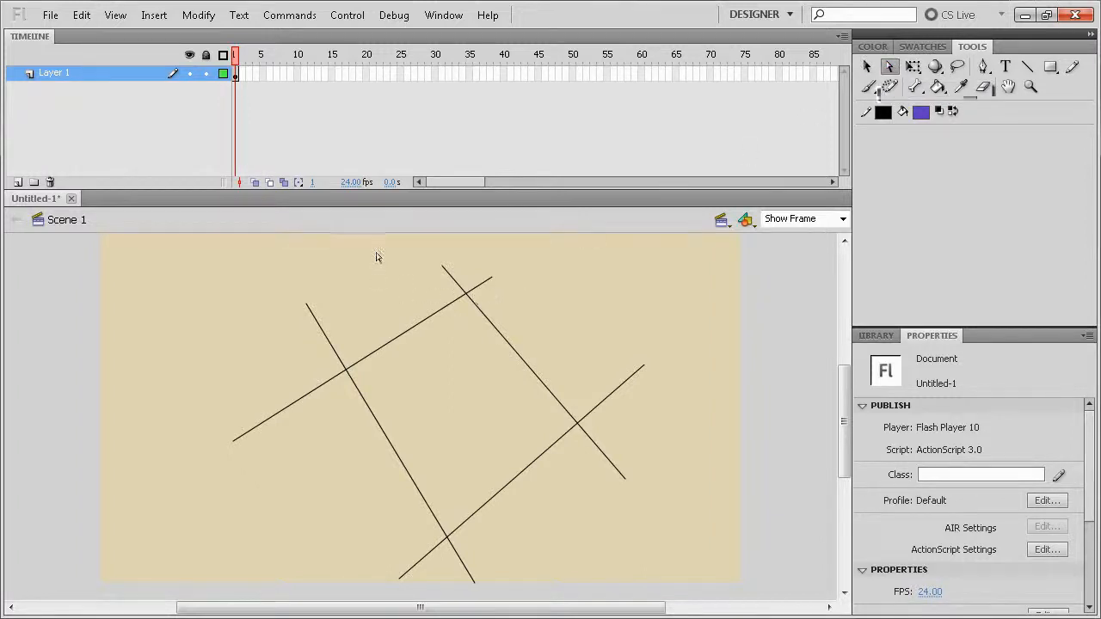
drag(381, 256, 519, 294)
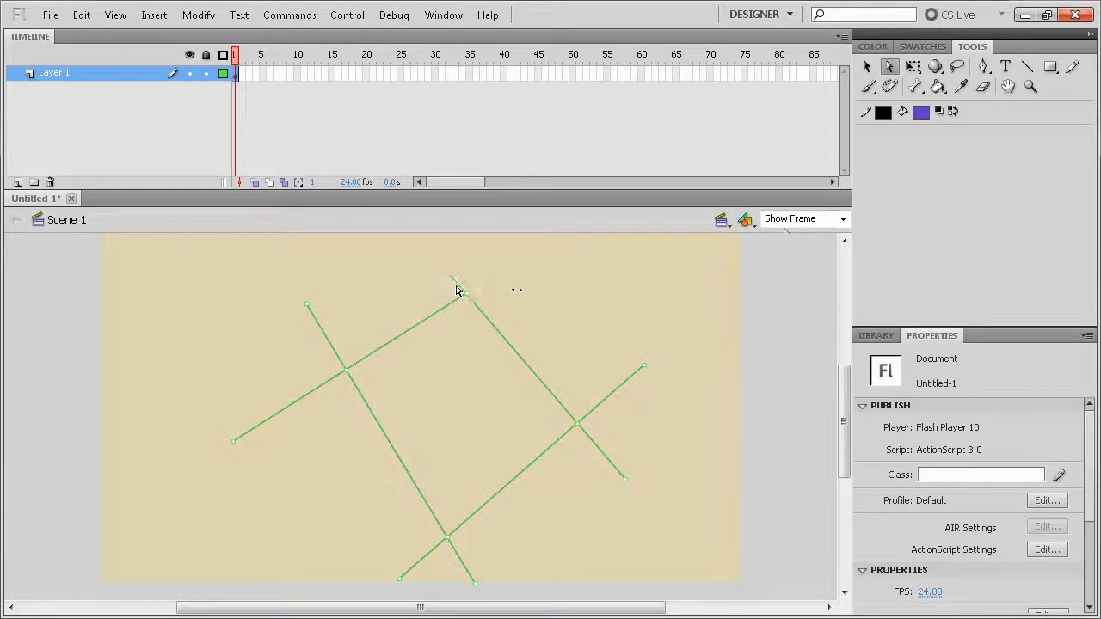
drag(185, 267, 327, 496)
key(Delete)
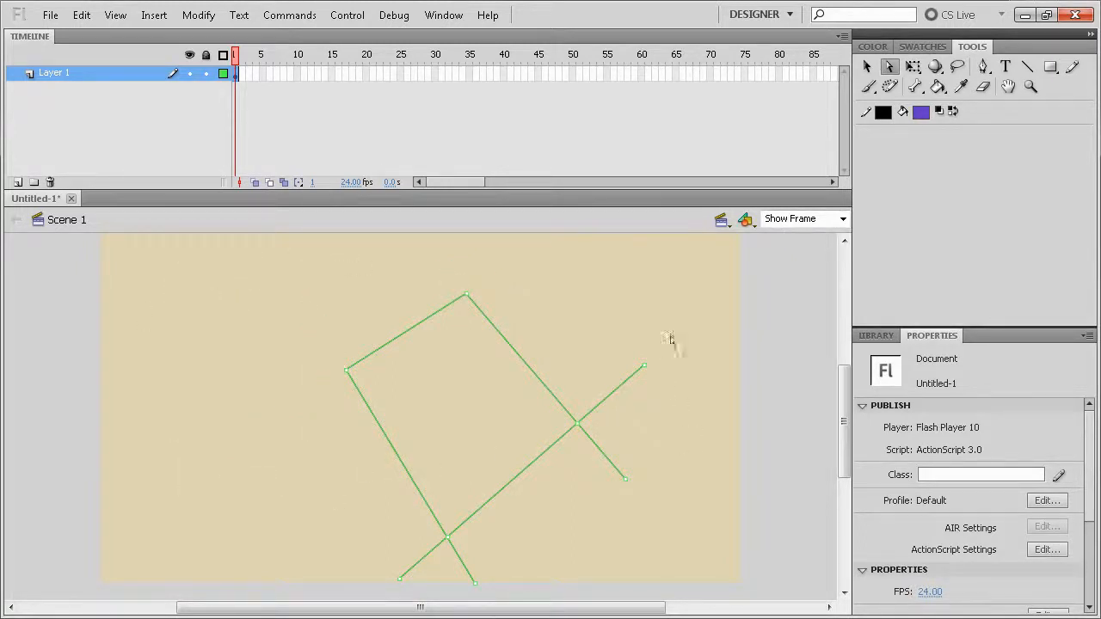
key(Delete)
drag(334, 565, 504, 597)
key(Delete)
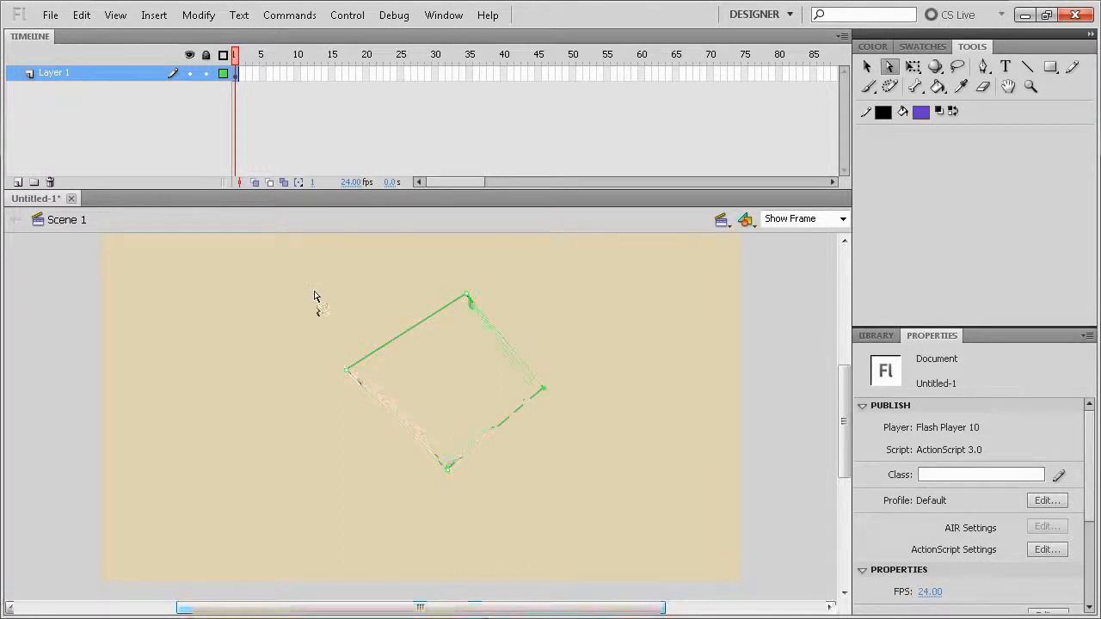
- Move the outline's left corner inward and nudge its top corner slightly left to form a more even diamond
drag(308, 283, 401, 435)
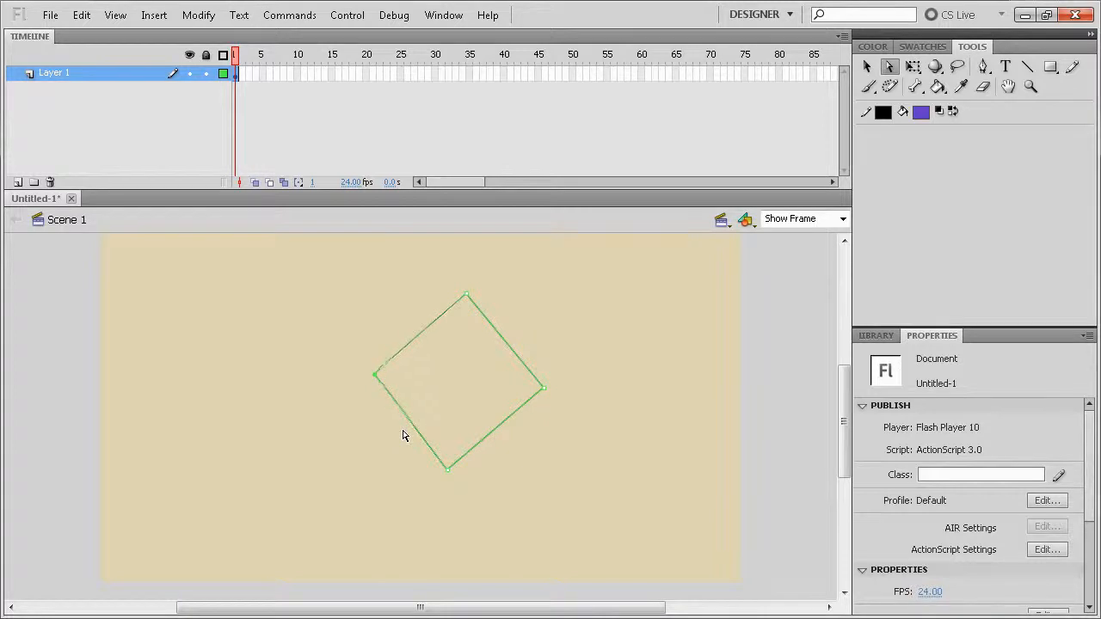
click(511, 375)
drag(426, 270, 568, 316)
key(Left)
key(Left)
key(Left)
key(Left)
key(Left)
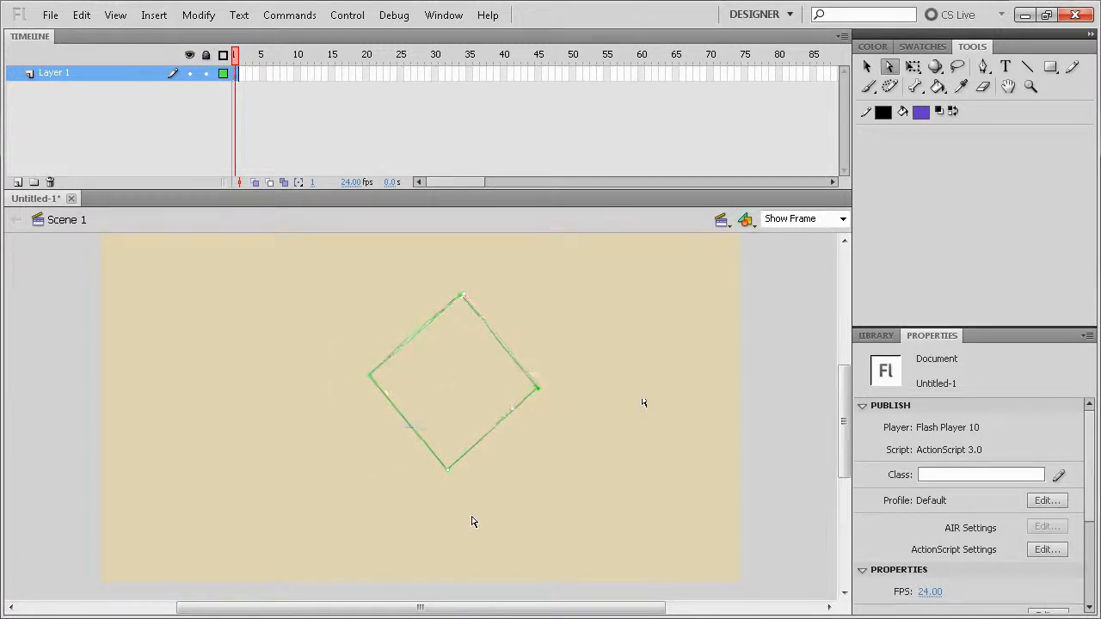
click(515, 514)
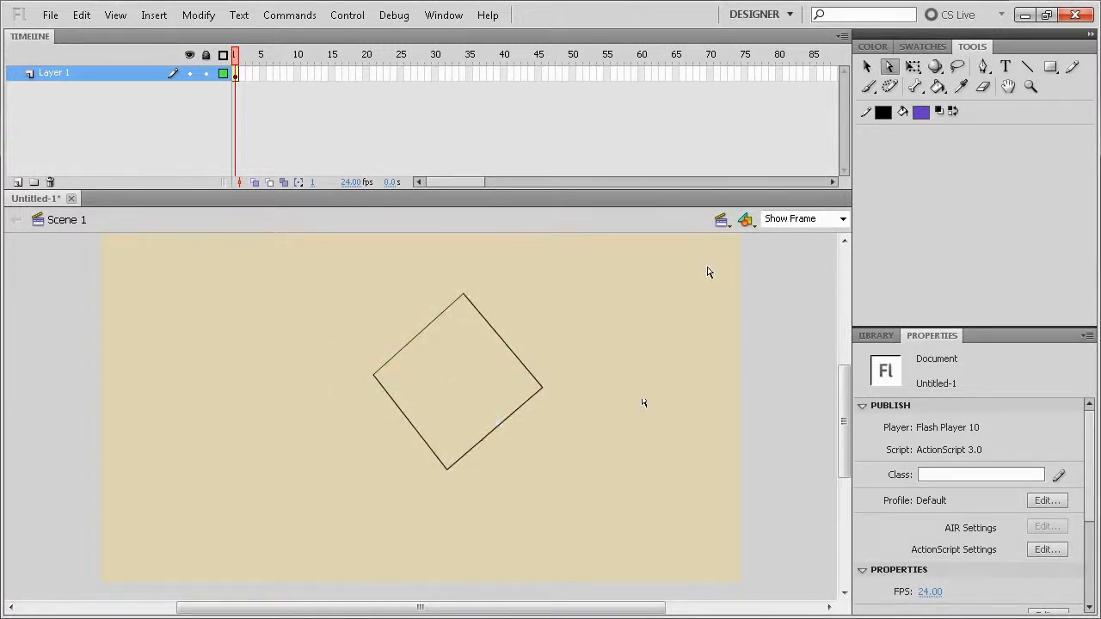
- Nudge the diamond's bottom corner slightly right and fine-tune the top corner's horizontal position to even out the outline
click(424, 448)
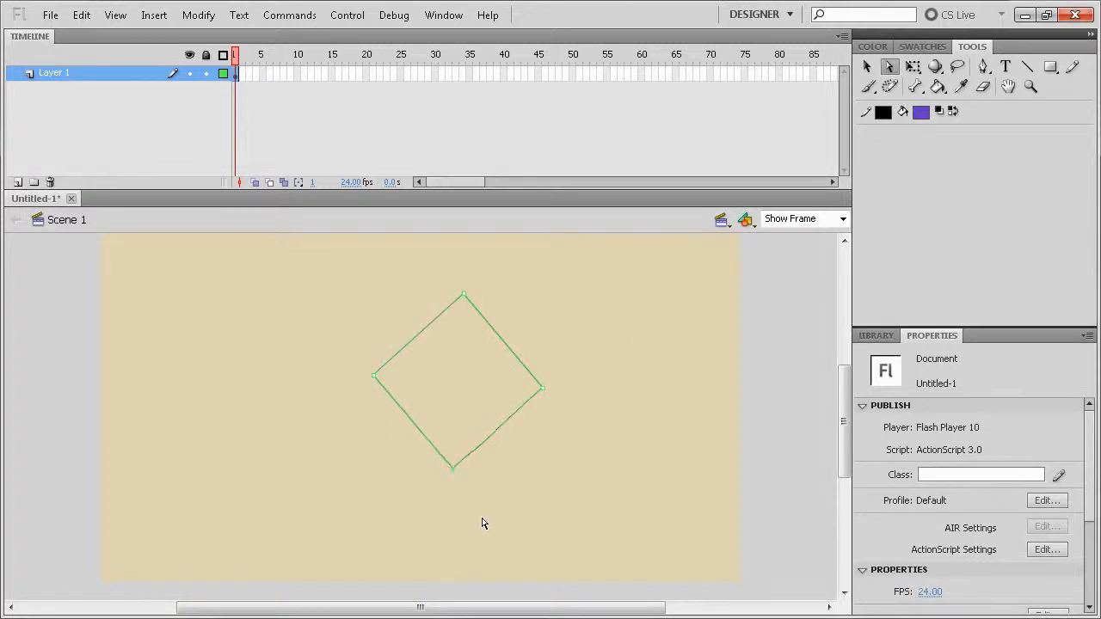
drag(433, 282, 507, 330)
key(shift+Left)
key(shift+Left)
key(shift+Right)
key(Right)
key(Right)
key(Right)
key(Right)
key(Right)
key(Right)
key(Right)
key(Right)
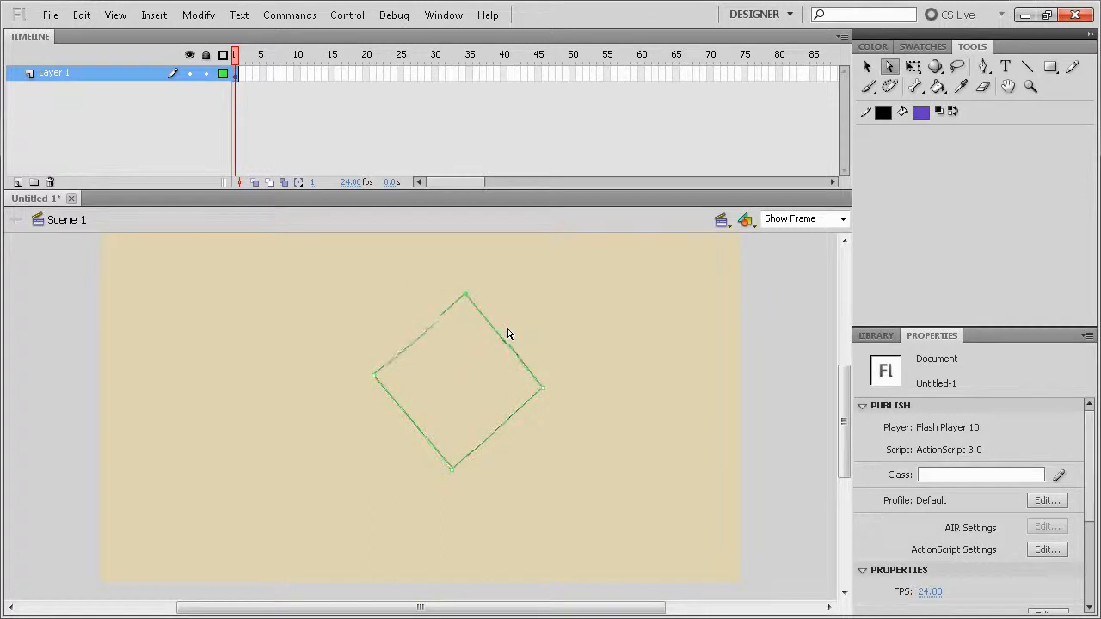
click(388, 459)
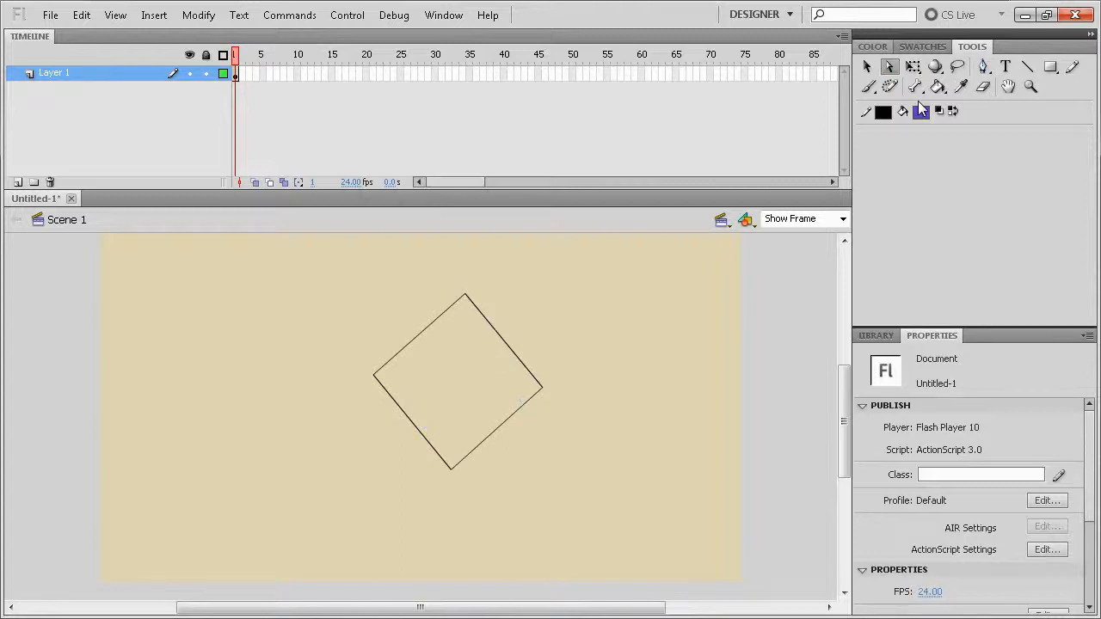
- Round all four corners of the diamond into smooth curves with the Convert Anchor Point tool, forming a roughly circular outline
click(983, 72)
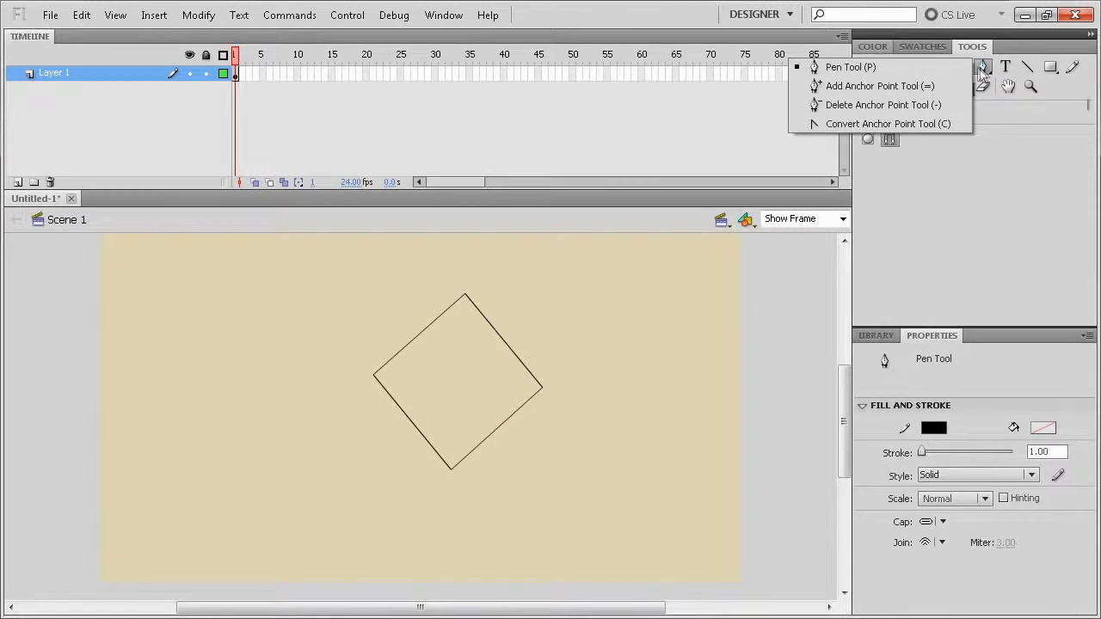
click(888, 124)
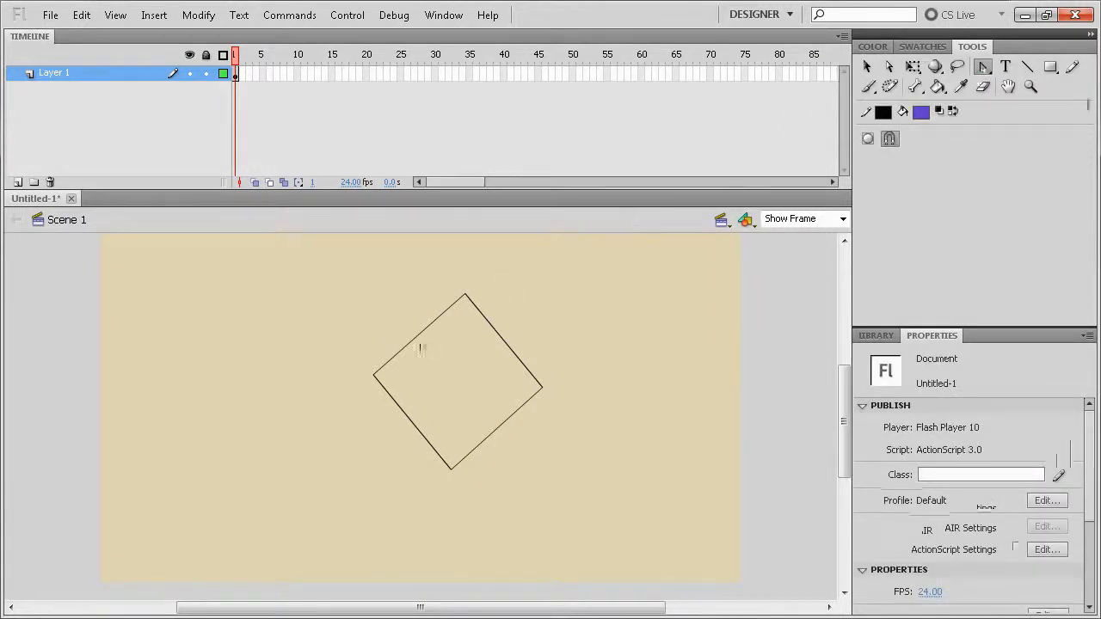
click(464, 298)
drag(466, 297, 538, 294)
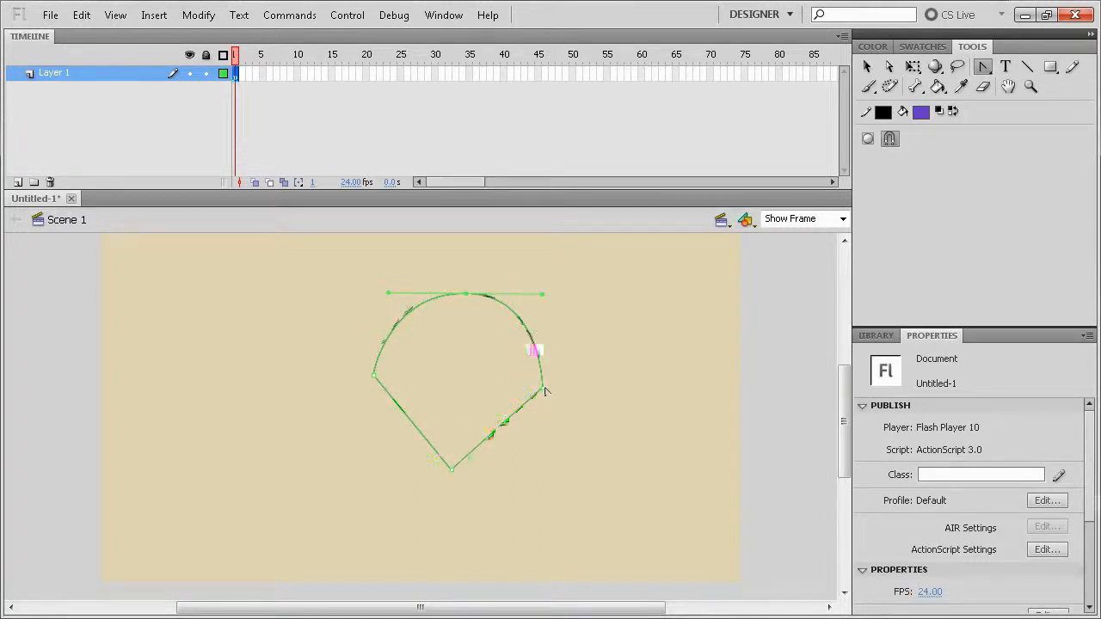
drag(544, 392, 539, 425)
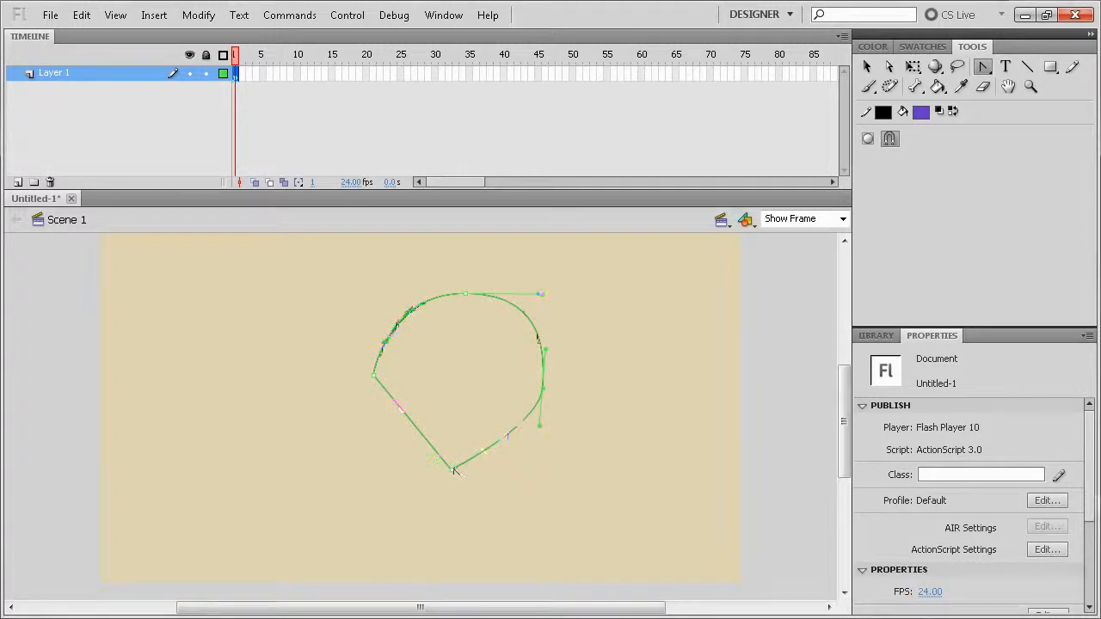
drag(453, 472, 525, 465)
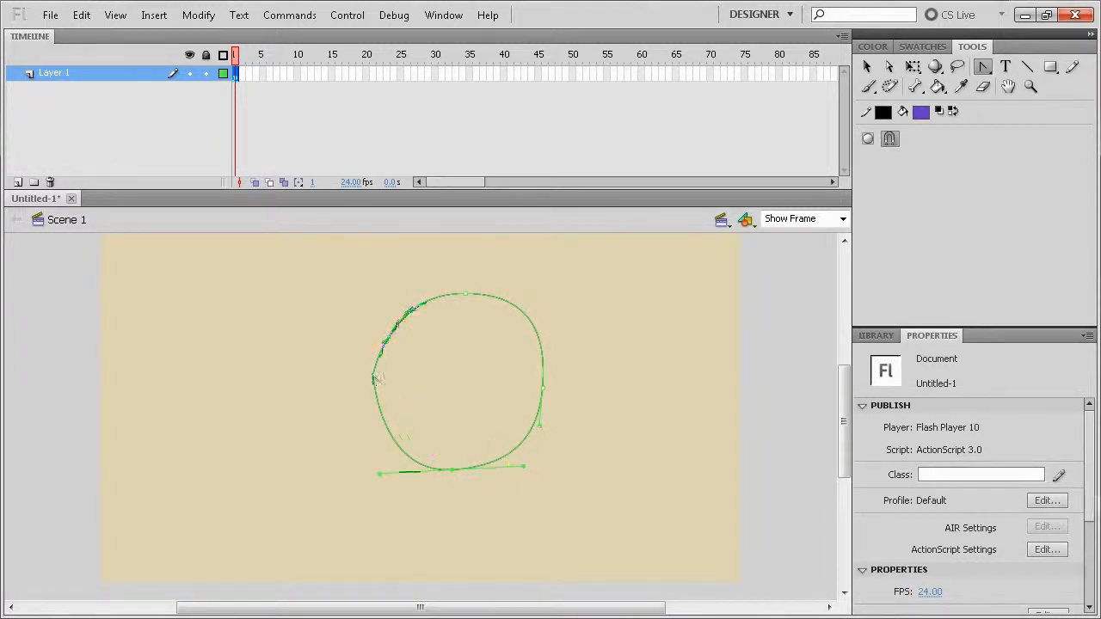
drag(375, 376, 373, 336)
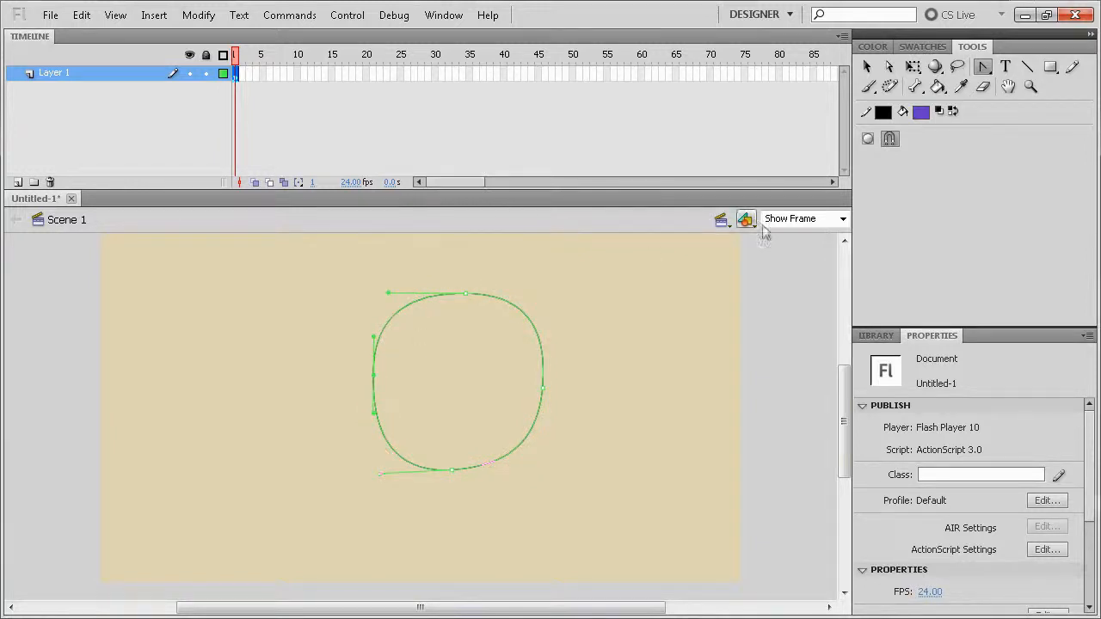
- Nudge the rounded outline's bottom anchor point up and slightly right with the Subselection tool
click(889, 66)
drag(363, 269, 533, 328)
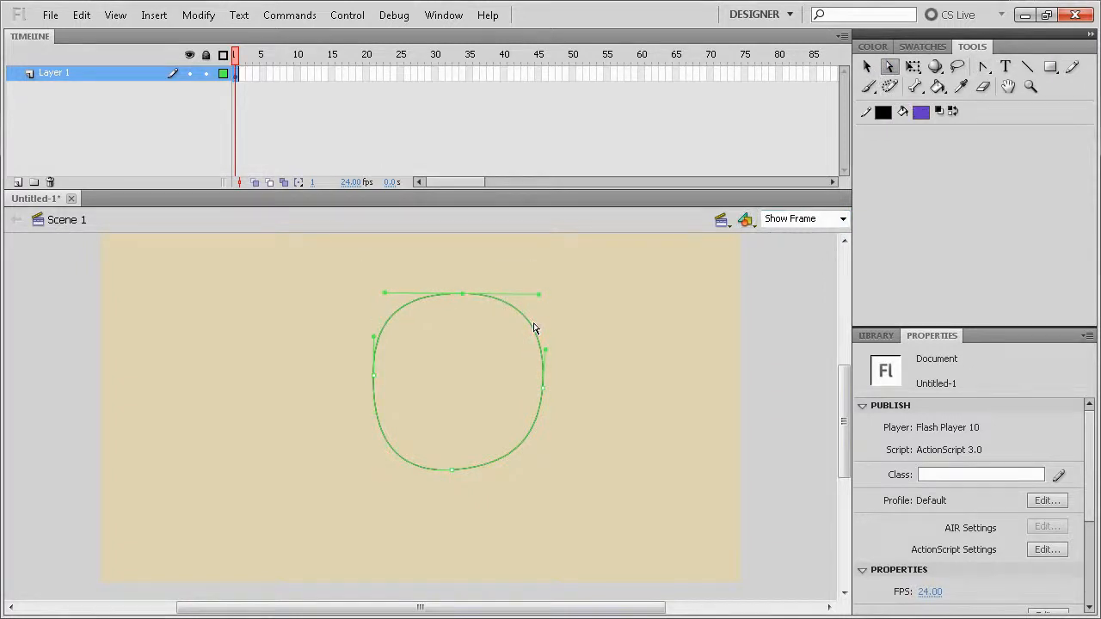
key(Up)
key(Up)
key(Up)
key(Up)
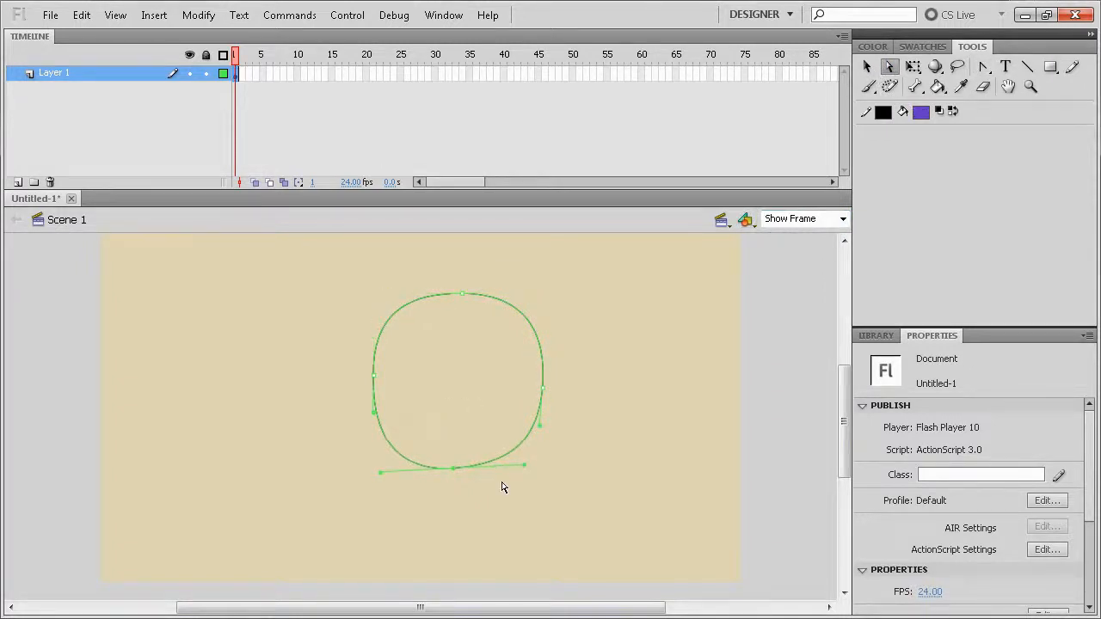
key(Right)
key(Right)
key(Right)
key(Right)
key(Up)
key(Up)
key(Up)
key(Up)
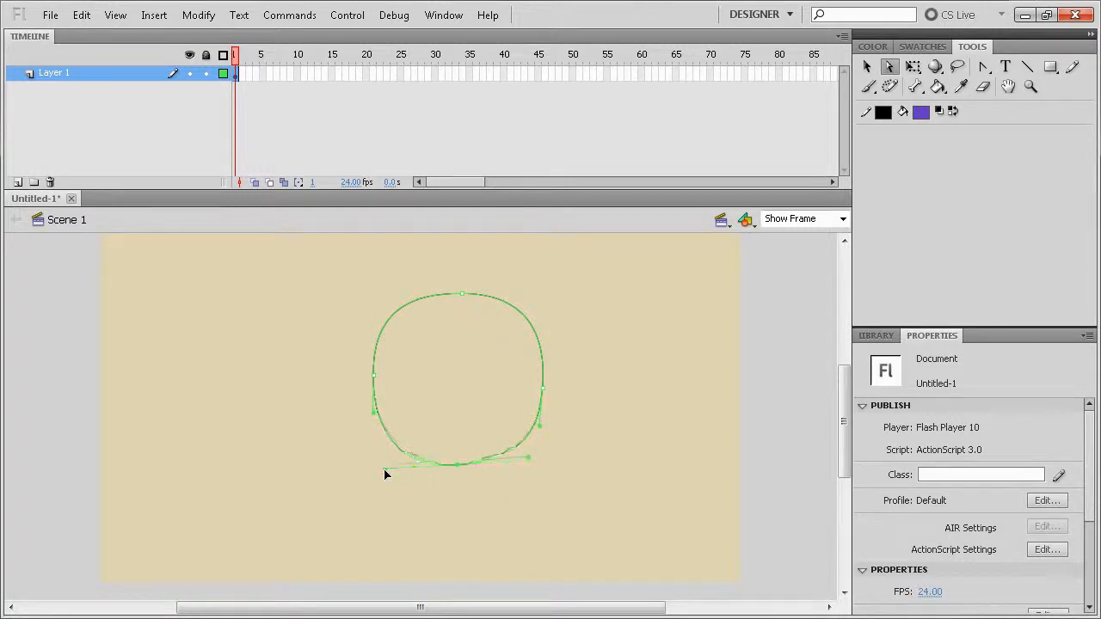
- Level the bottom anchor point's tangent handles, raise the point a little further to even out the curve, and deselect the outline
drag(385, 469, 383, 465)
click(505, 477)
drag(434, 428, 508, 494)
key(Up)
key(Up)
key(Up)
key(Up)
key(Up)
key(Up)
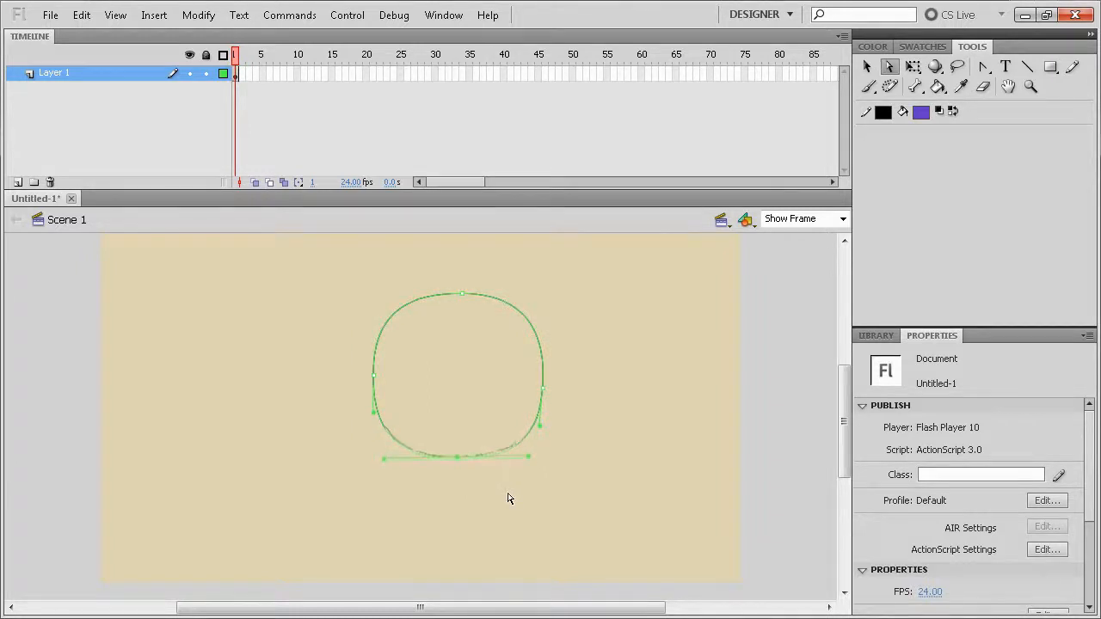
click(506, 530)
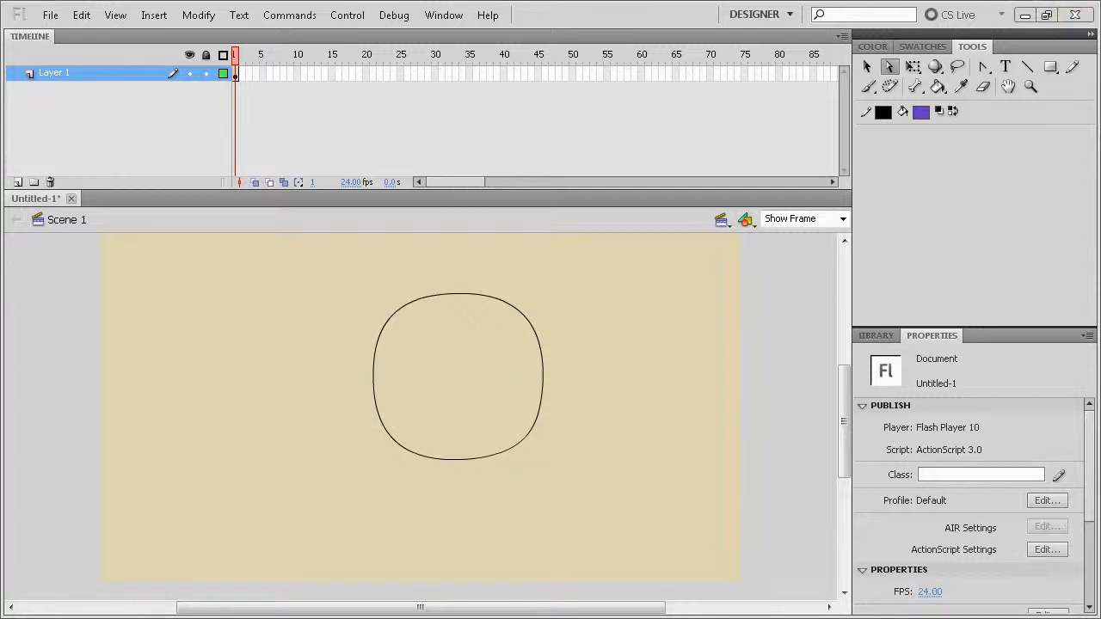
click(620, 355)
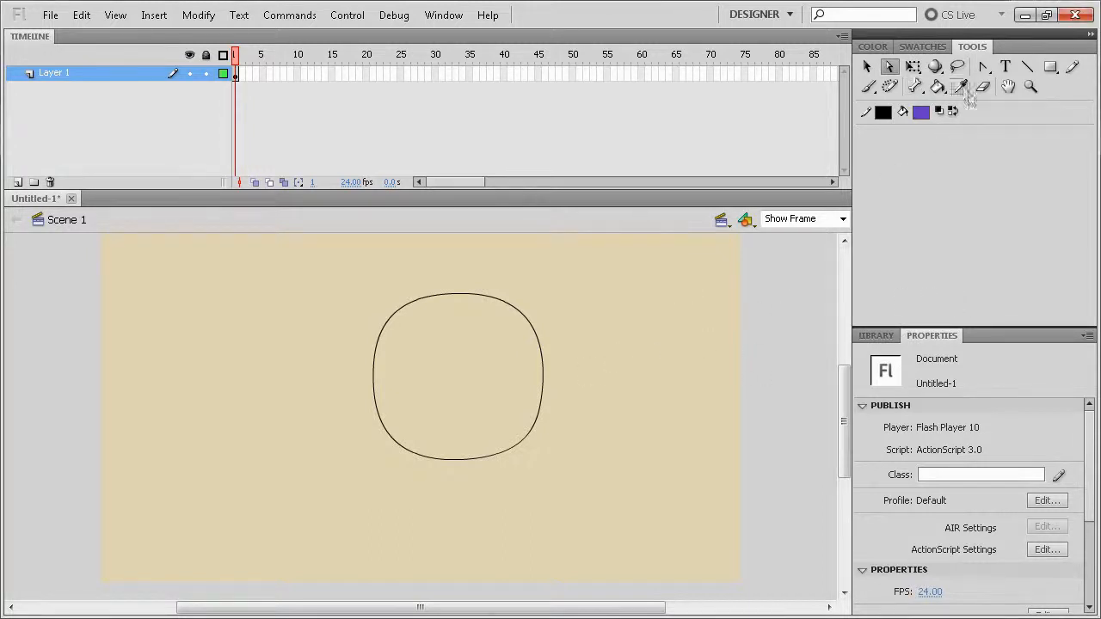
click(1026, 68)
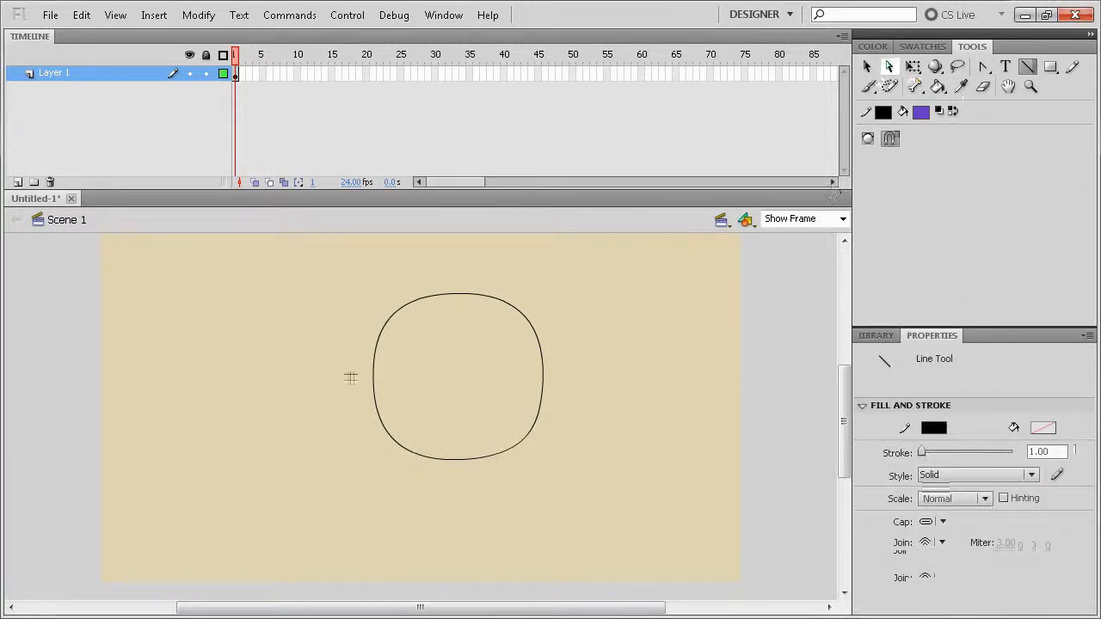
drag(243, 391, 240, 437)
drag(189, 379, 243, 403)
drag(275, 440, 187, 448)
key(ctrl+z)
key(ctrl+z)
key(ctrl+z)
- Draw four short crossing straight lines that form a small diamond to the left of the large rounded outline
mouse_move(190, 373)
mouse_down()
mouse_move(233, 436)
mouse_move(195, 465)
mouse_up()
mouse_move(199, 371)
mouse_down()
mouse_move(215, 393)
mouse_move(199, 371)
mouse_move(159, 419)
mouse_move(209, 463)
mouse_up()
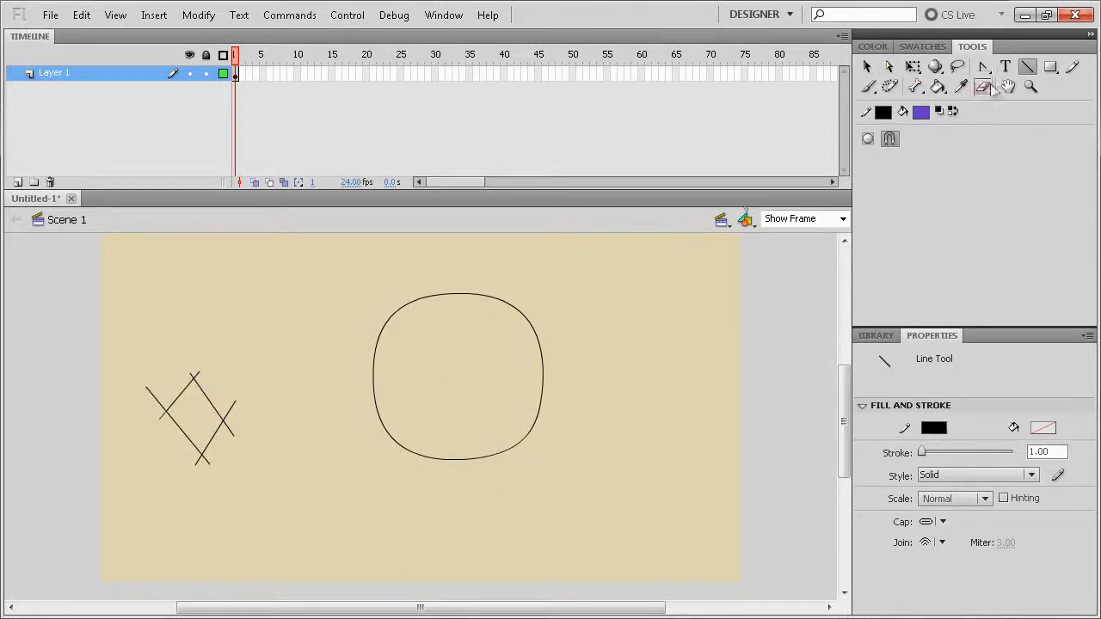
- Delete the end points overhanging the small diamond's crossings with the Subselection tool, leaving a closed four-sided outline
click(889, 66)
double_click(195, 379)
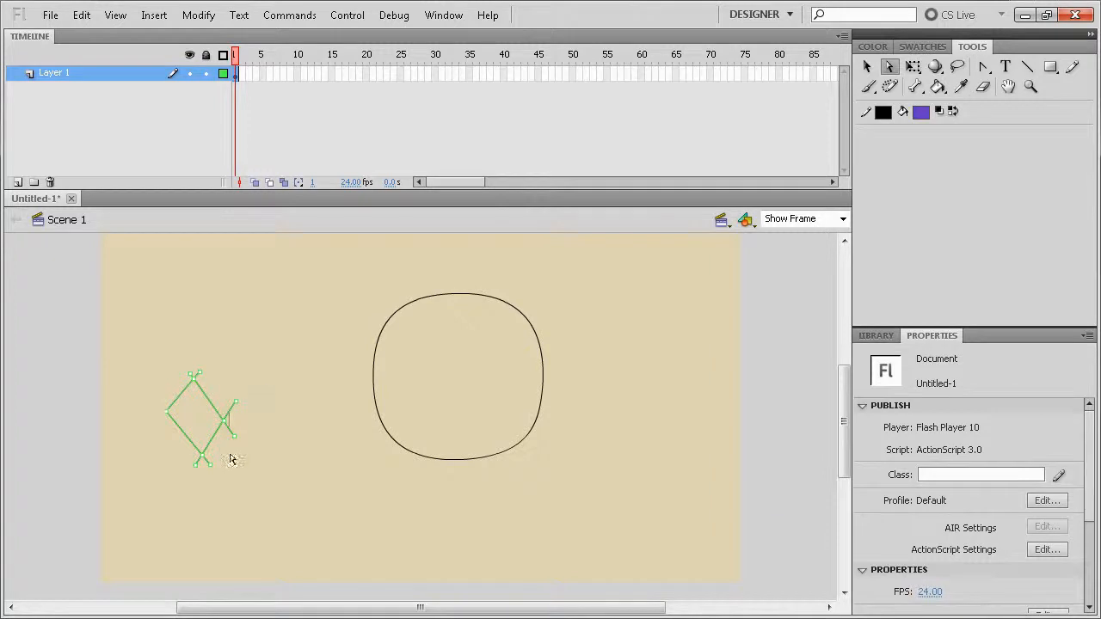
key(Delete)
drag(174, 363, 206, 375)
key(Delete)
- Nudge the small diamond's top corner right and down to shorten the shape
click(191, 376)
key(Right)
key(Right)
key(Right)
key(Right)
key(Right)
key(Right)
key(Right)
key(Right)
key(Down)
key(Down)
key(Down)
key(Down)
key(Down)
key(Down)
key(Left)
key(Left)
key(Left)
key(Left)
key(Left)
key(Down)
key(Down)
key(Down)
key(Down)
key(Down)
key(Down)
key(Down)
key(Down)
key(Down)
- Nudge the small diamond's left corner inward and slightly down to narrow the shape
drag(157, 384, 170, 439)
key(Right)
key(Right)
key(Right)
key(Right)
key(Right)
key(Right)
key(Right)
key(Right)
key(Right)
key(Right)
key(Right)
key(Right)
key(Right)
key(Right)
key(Right)
key(Right)
key(Right)
key(Right)
key(Right)
key(Right)
key(Down)
key(Down)
key(Down)
key(Down)
key(Down)
key(Down)
key(Down)
key(Left)
key(Left)
key(Left)
key(Left)
key(Left)
key(Left)
key(Up)
key(Up)
key(Up)
key(Up)
key(Up)
key(Up)
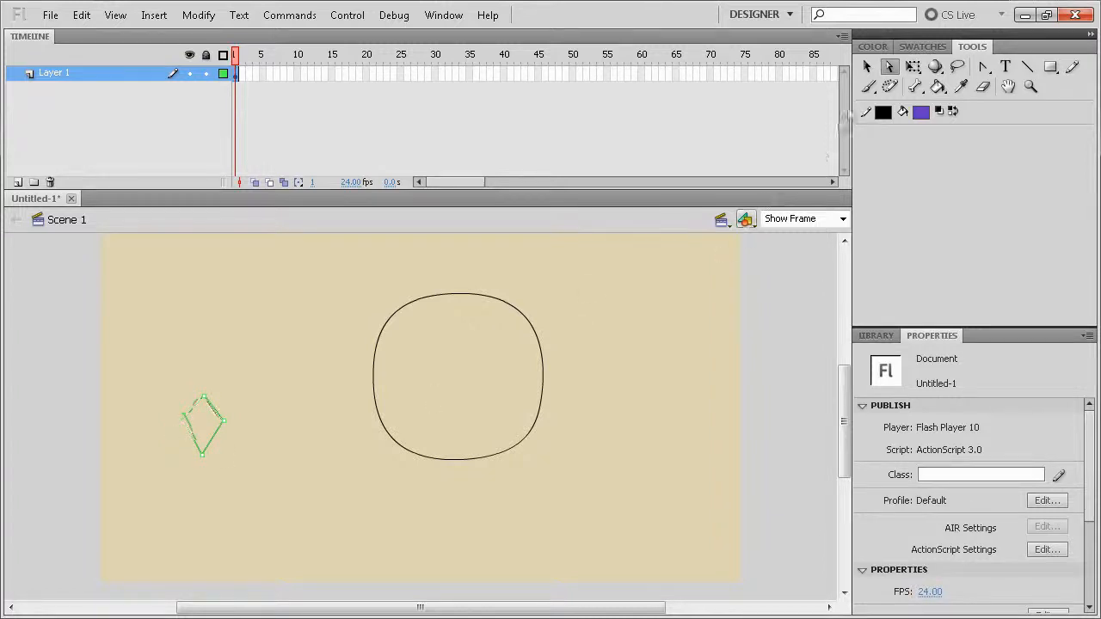
- Fine-tune the horizontal position of the small diamond's bottom corner so that it lines up beneath the top corner
key(Right)
key(Right)
key(Right)
key(Right)
key(Right)
key(Right)
key(Right)
key(Right)
key(Right)
key(Left)
key(Left)
key(Left)
key(Left)
key(Left)
key(Left)
key(Left)
key(Left)
key(Left)
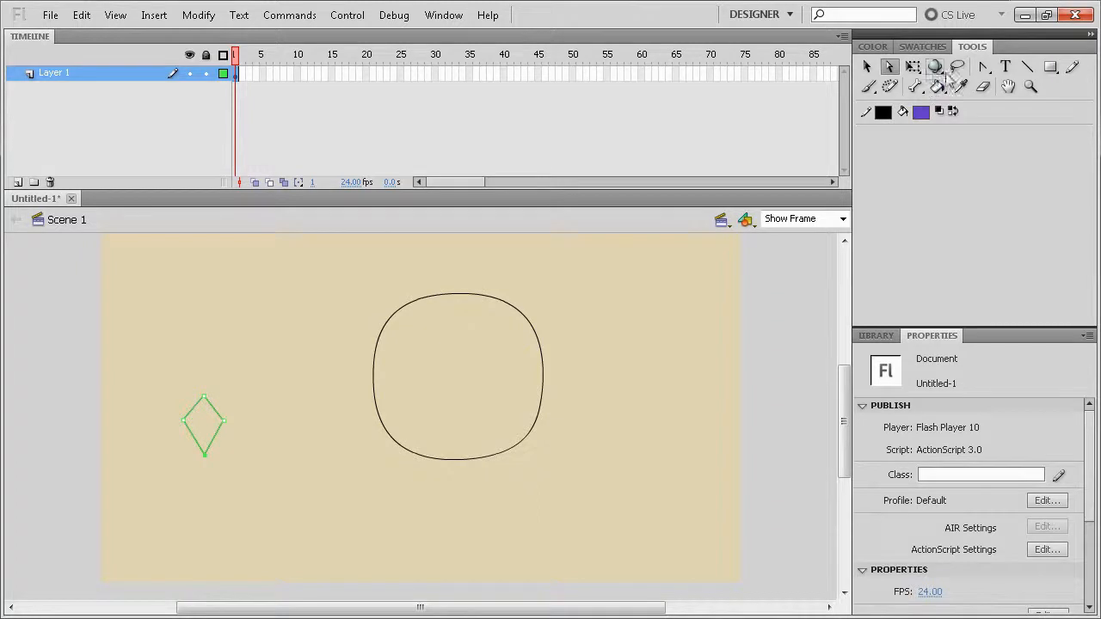
- Convert the small diamond's corners to curves with the Convert Anchor Point tool to form a small oval
click(982, 67)
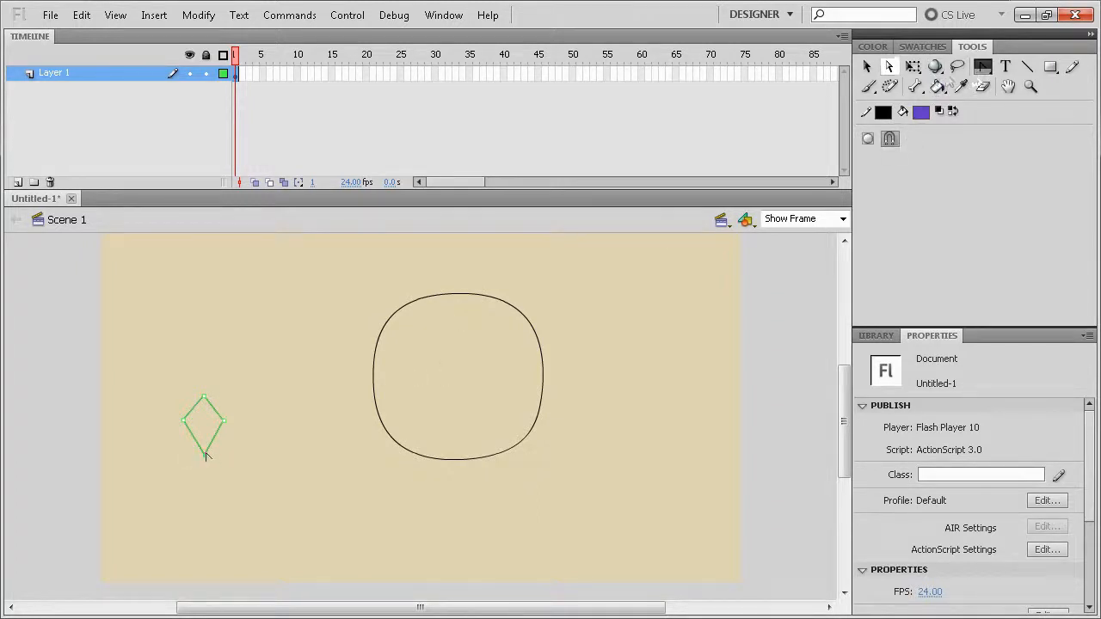
drag(204, 457, 223, 433)
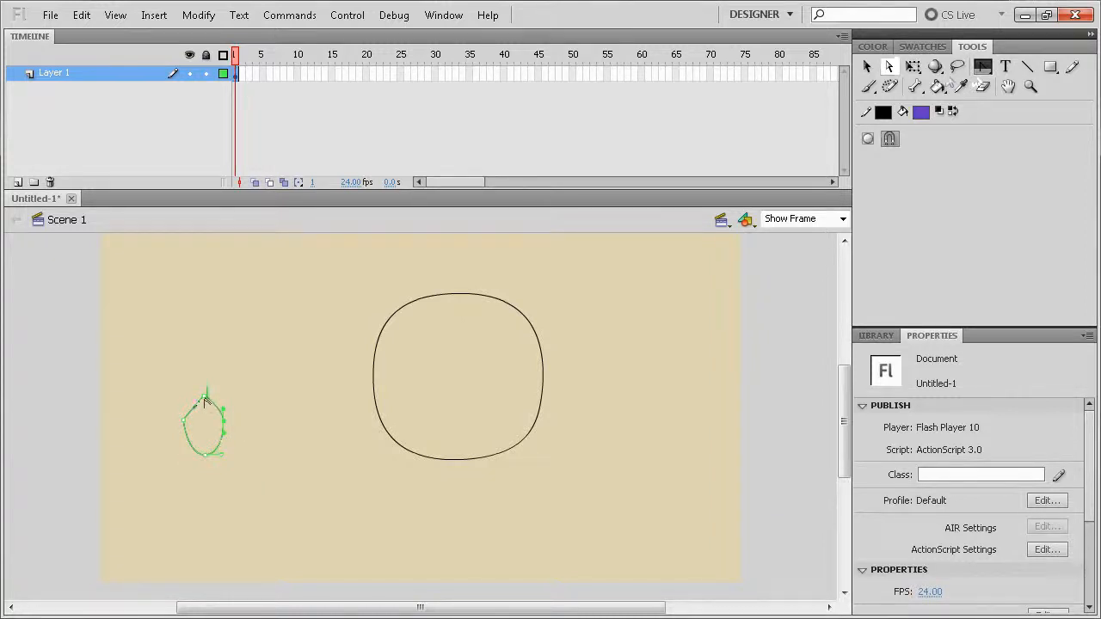
key(p)
drag(205, 397, 183, 396)
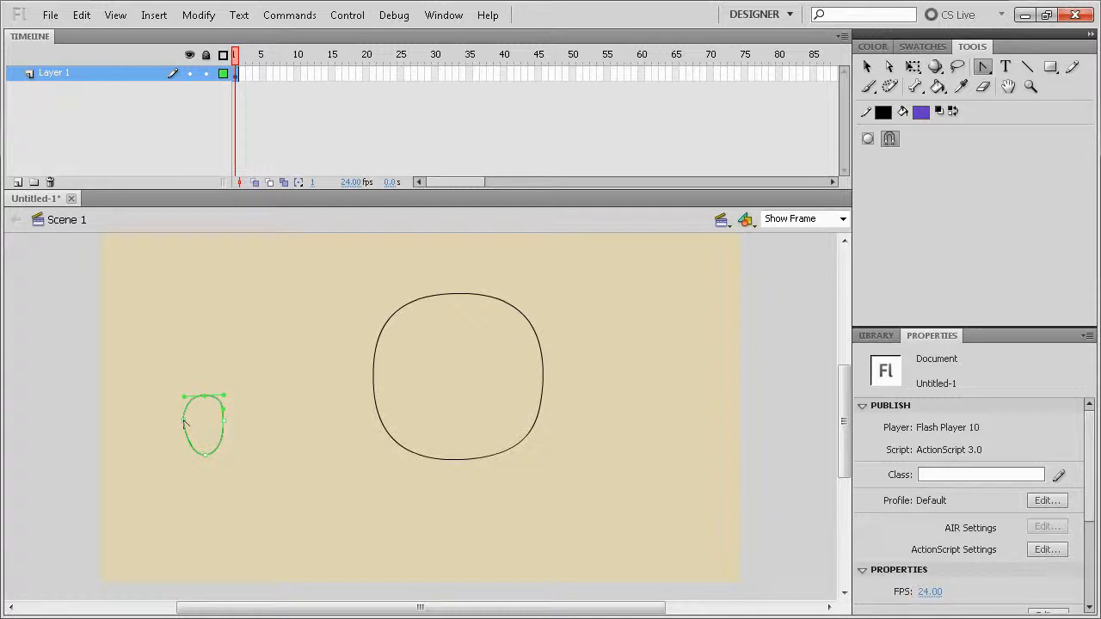
click(184, 419)
- Change Layer 1's outline color to red in its layer properties
click(221, 73)
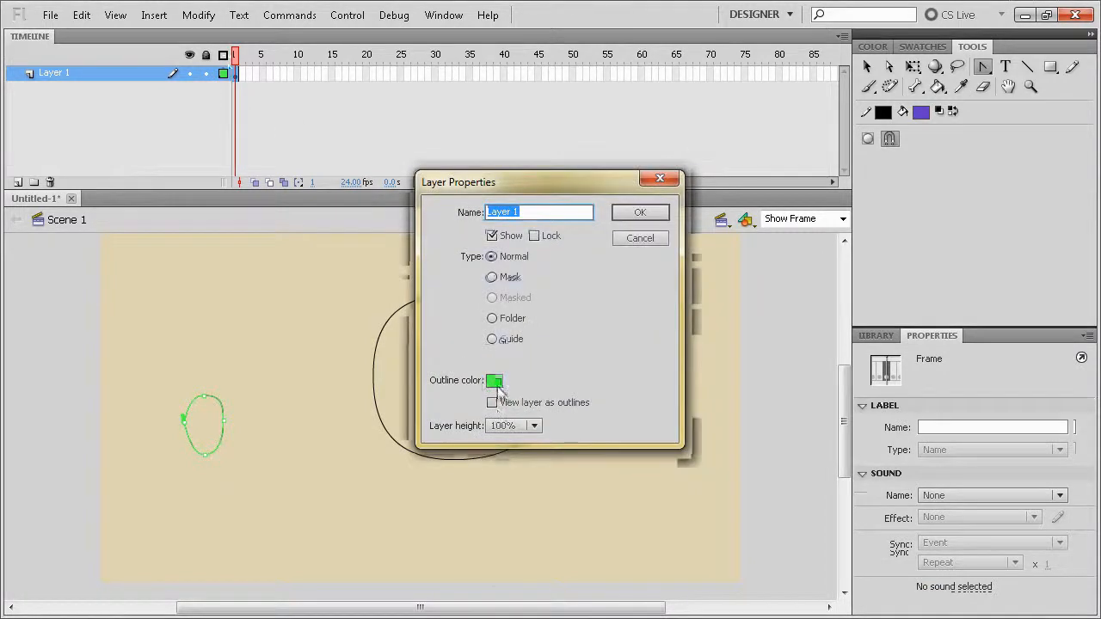
click(495, 380)
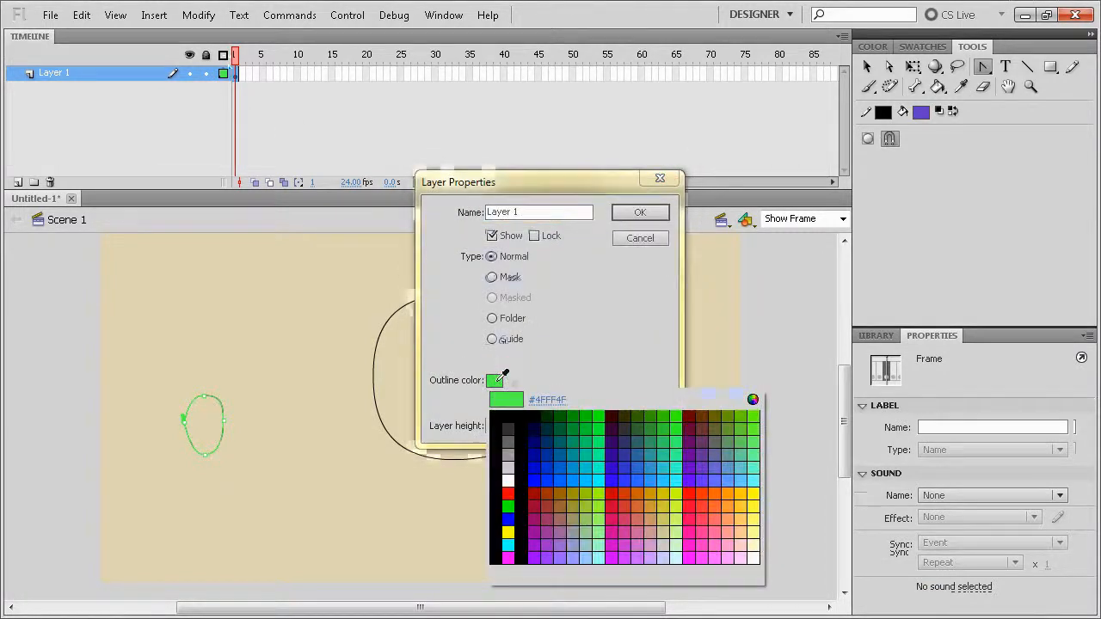
click(507, 489)
click(640, 213)
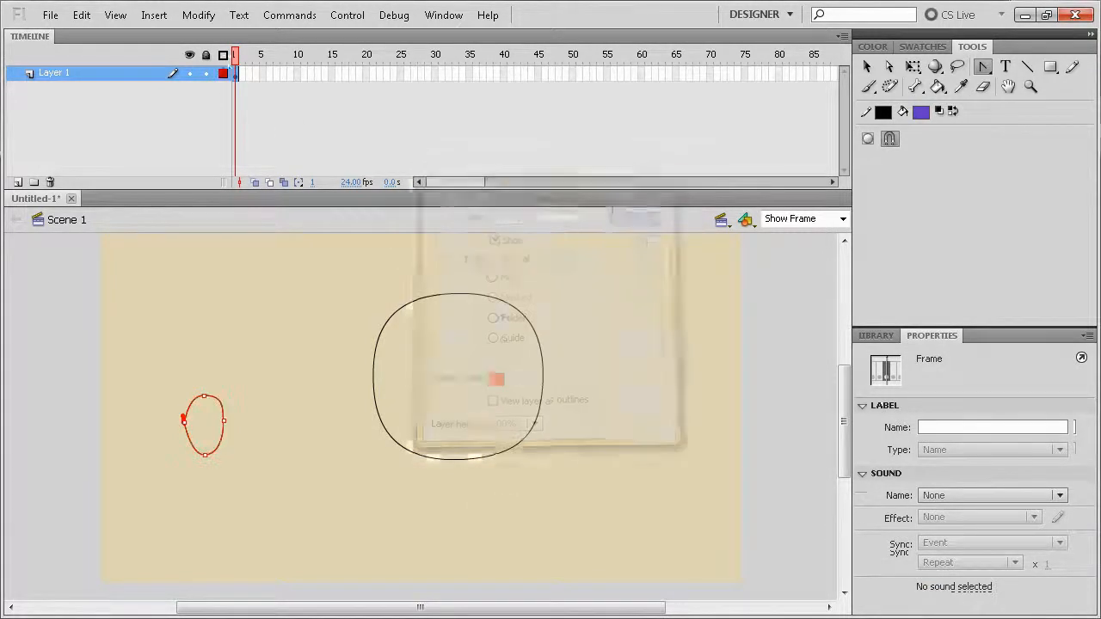
click(351, 376)
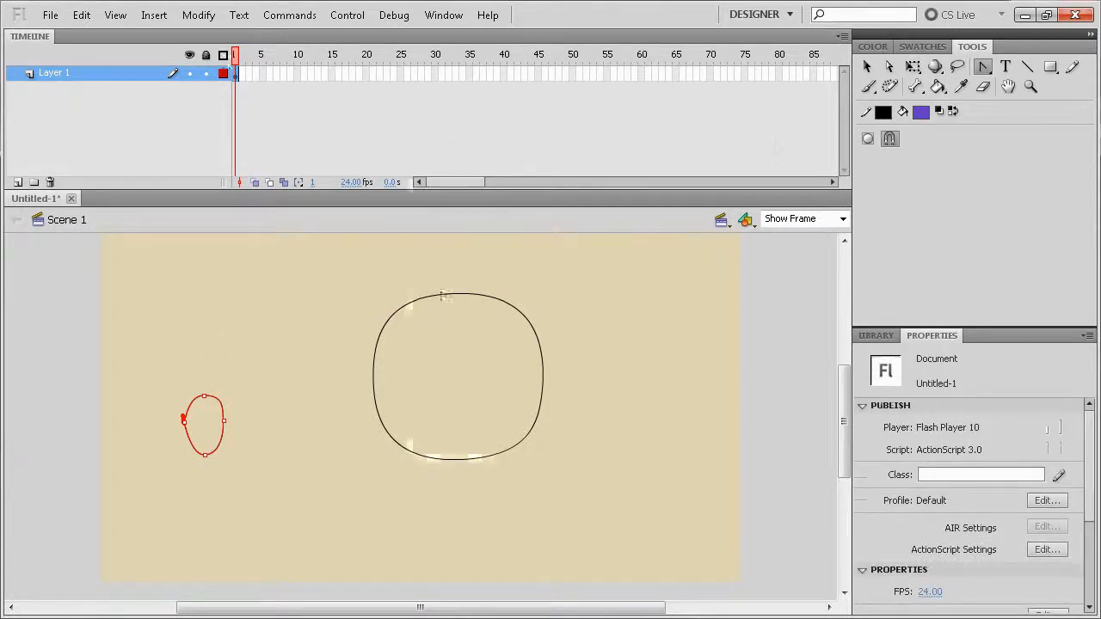
- Examine the anchor points and handles of both outlines in the red outline color, then deselect them
click(889, 66)
drag(644, 315, 295, 583)
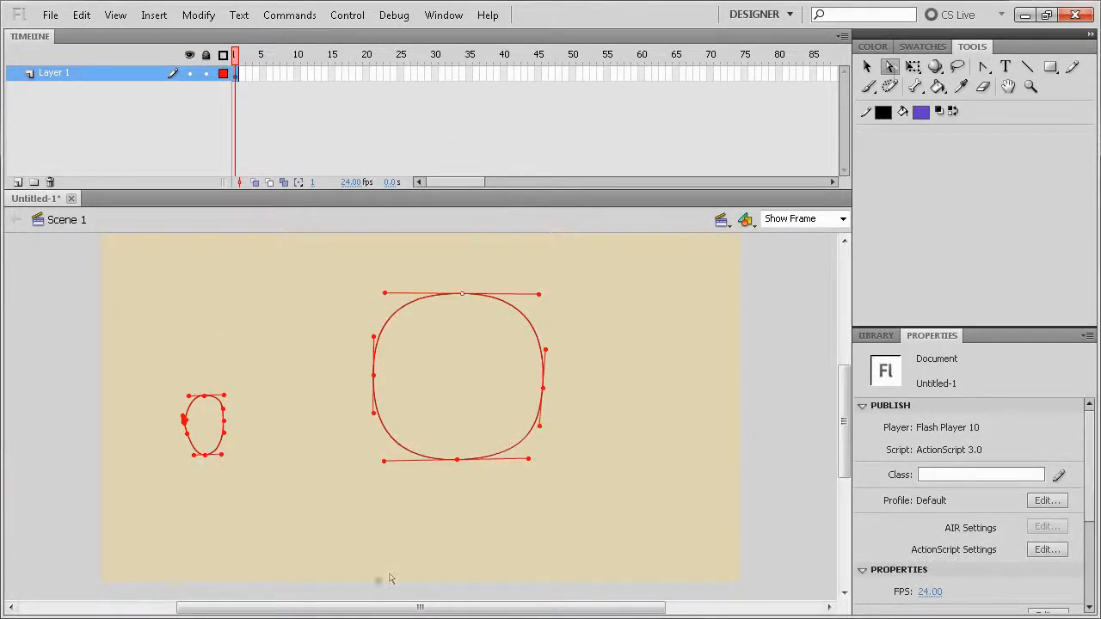
click(204, 442)
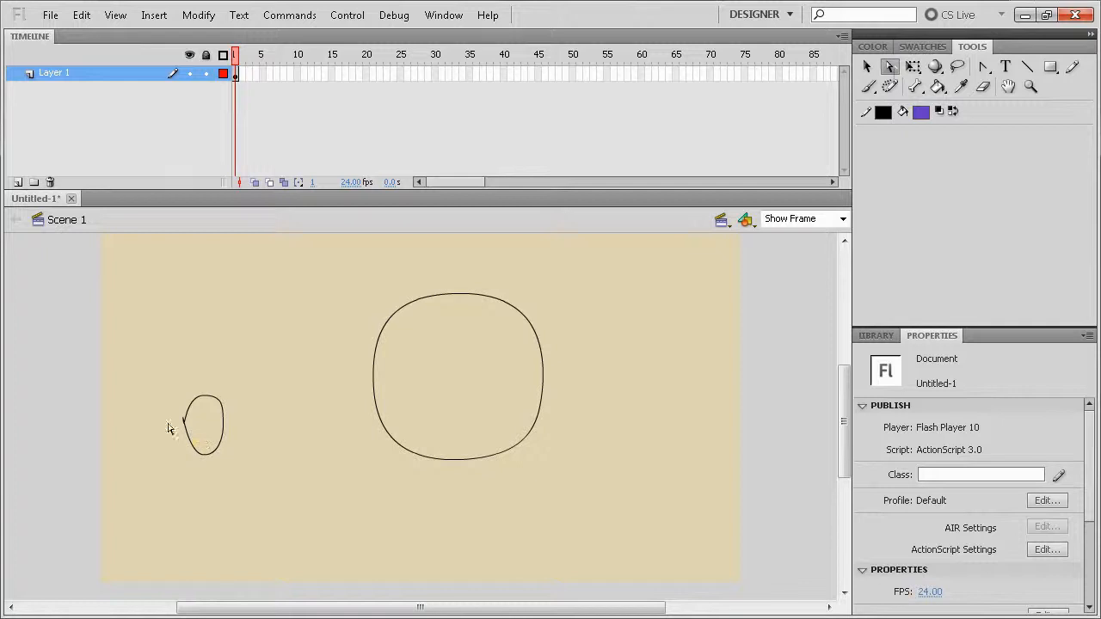
- Reset the small oval's pinched left anchor point to a corner and convert it into a smooth curve with vertical handles
click(183, 422)
click(843, 219)
click(792, 302)
drag(42, 412, 539, 374)
drag(469, 369, 555, 408)
click(546, 404)
click(983, 66)
key(c)
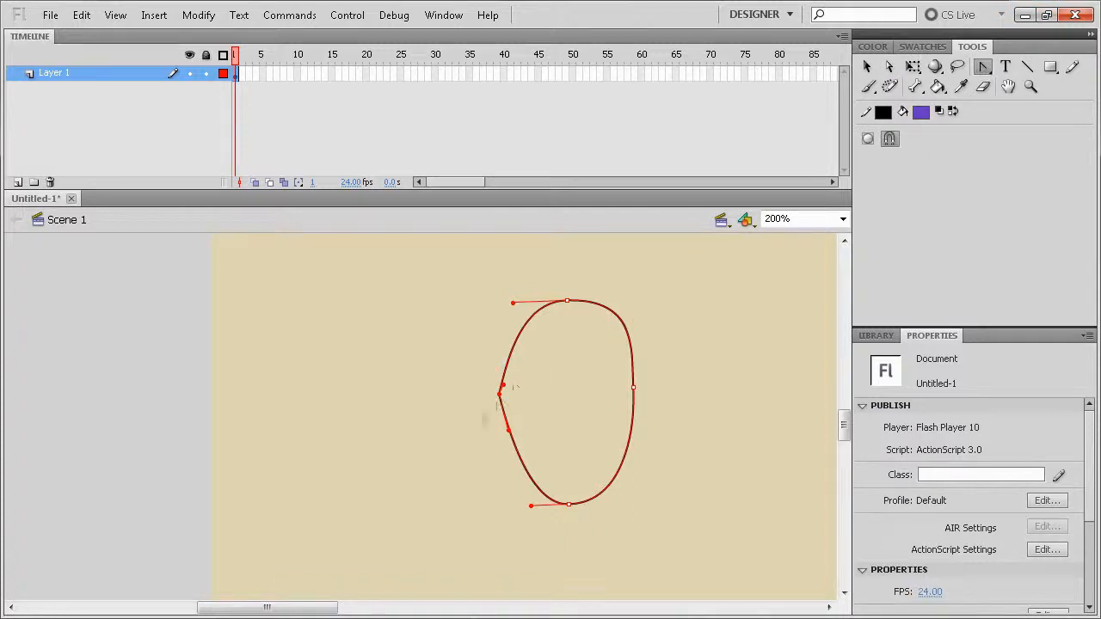
click(500, 395)
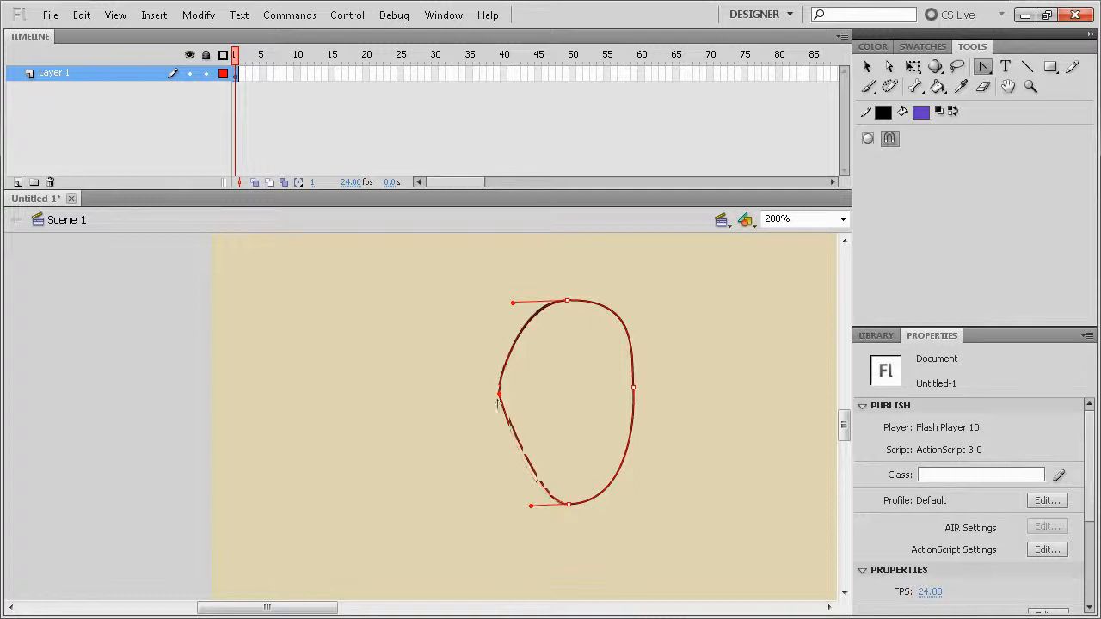
drag(499, 394, 500, 338)
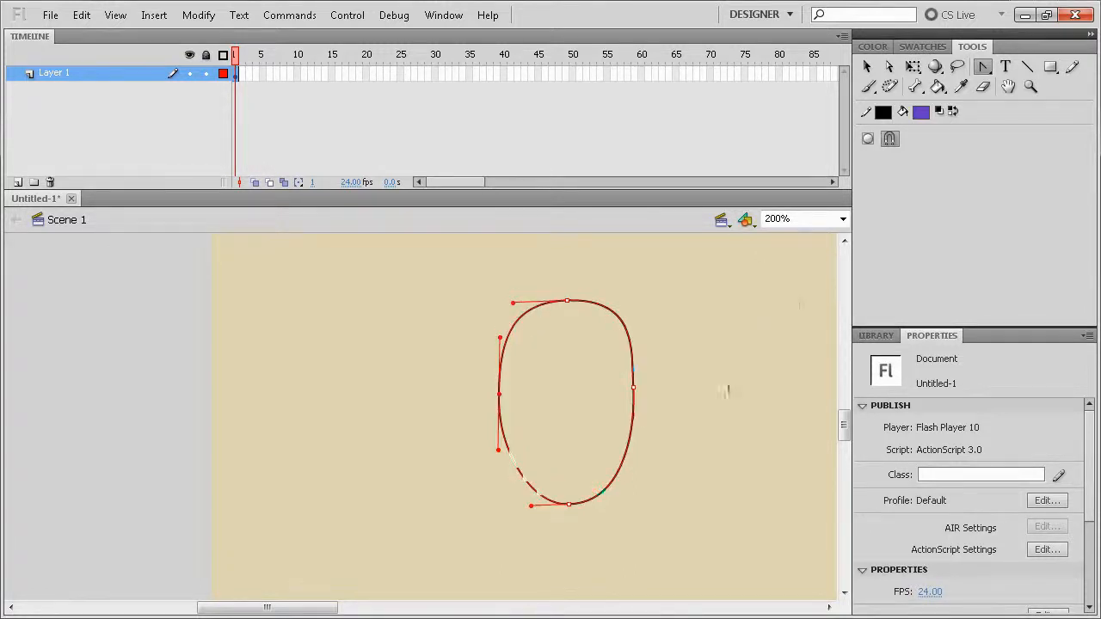
click(841, 219)
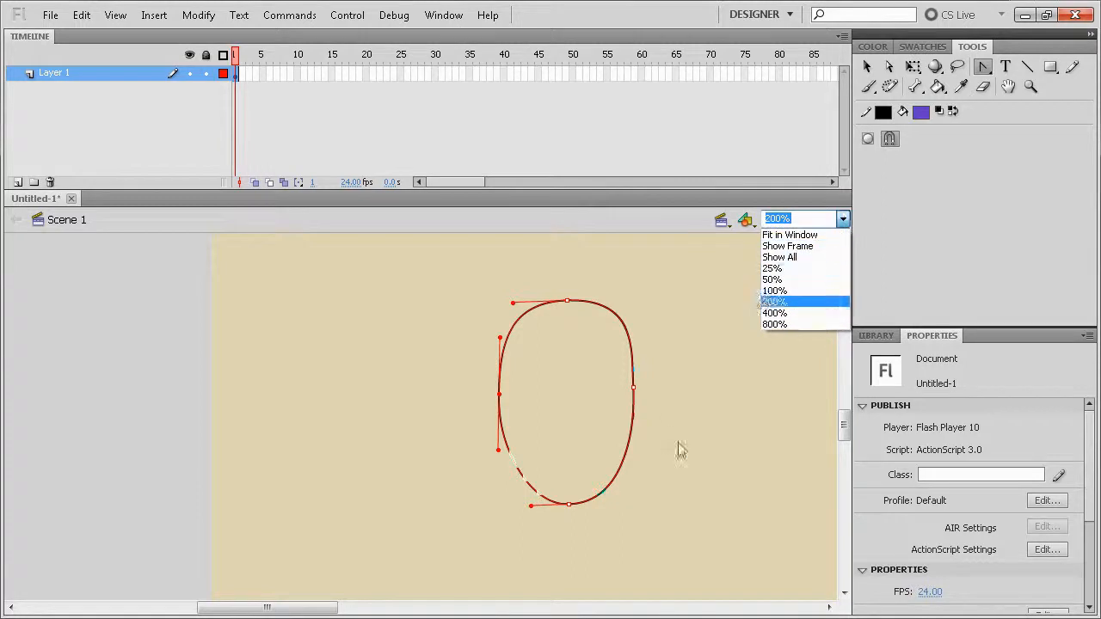
- Nudge the small oval's right anchor point slightly down and left with the Subselection tool
click(889, 66)
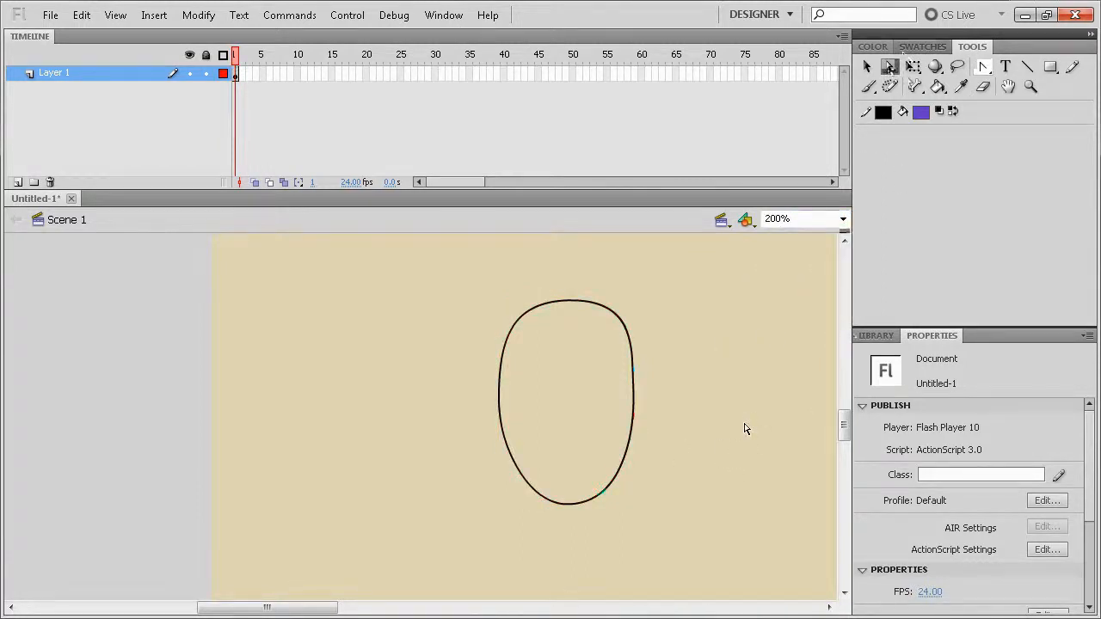
drag(693, 359, 620, 434)
key(Down)
key(Down)
key(Down)
key(Left)
key(Left)
key(Left)
key(Left)
key(Left)
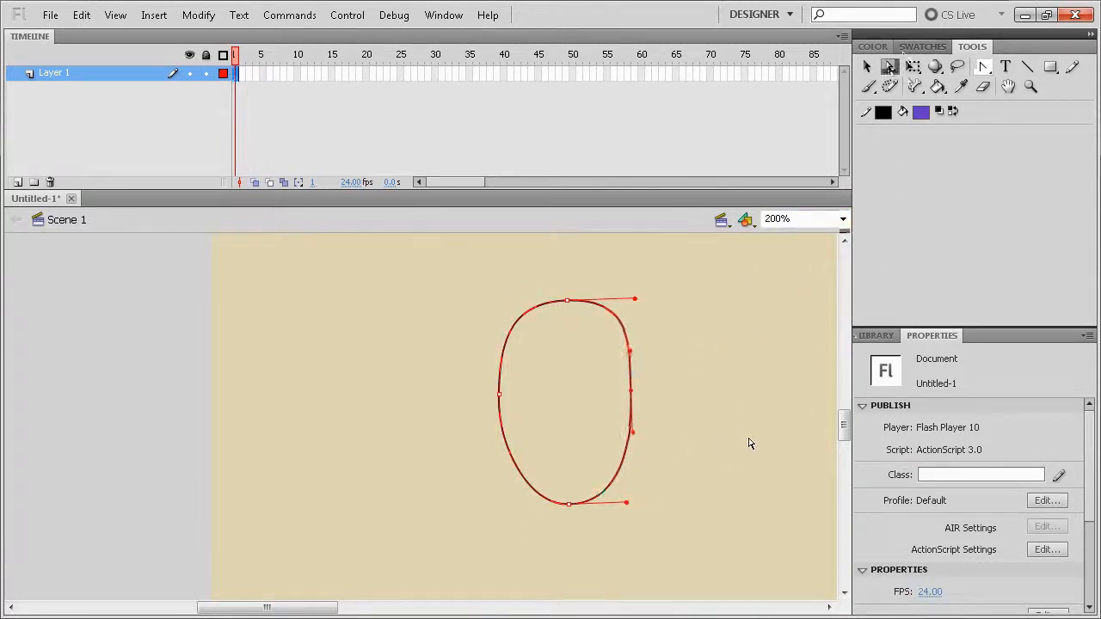
- Move the small oval's right anchor point further left and adjust its lower handle, reshaping that side into a shallow inward dent
key(Left)
key(Left)
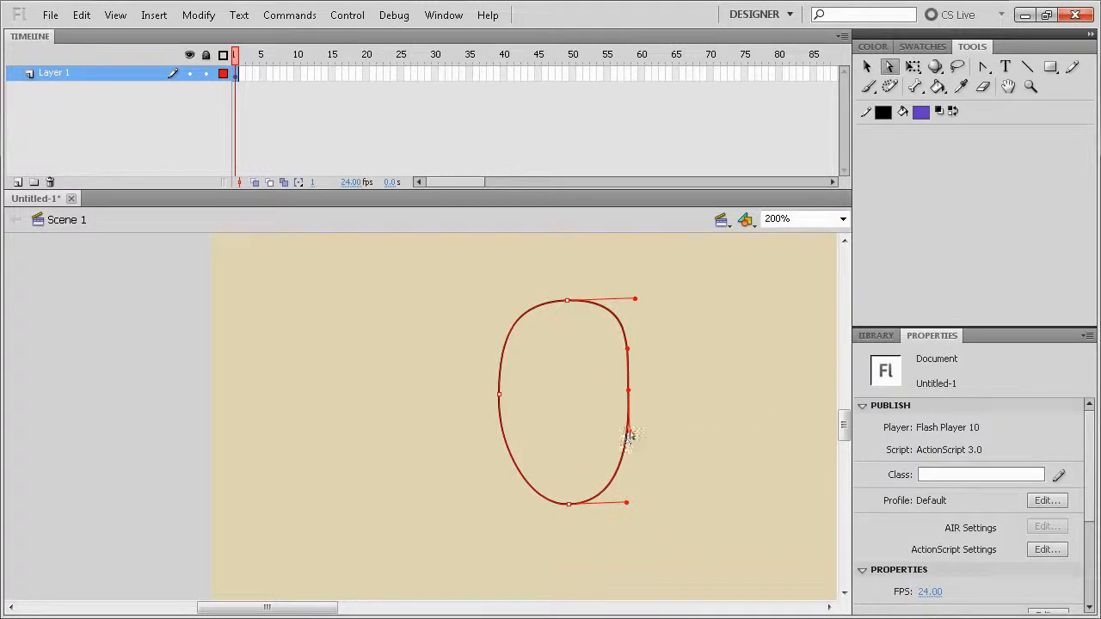
drag(629, 431, 640, 428)
click(741, 434)
click(627, 391)
key(Down)
key(Down)
key(Delete)
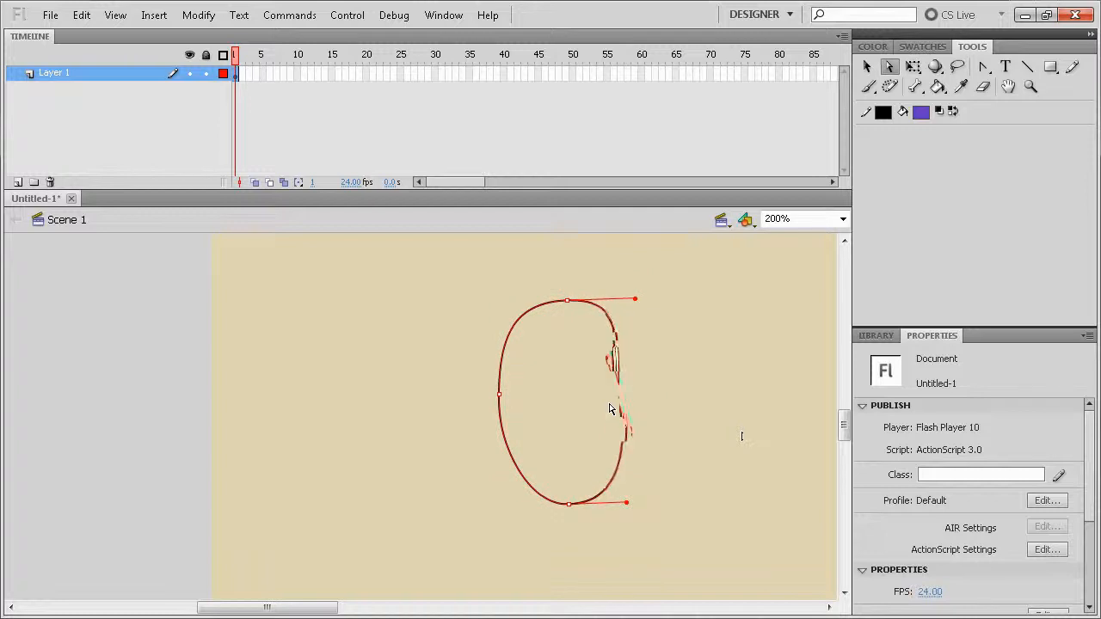
click(694, 365)
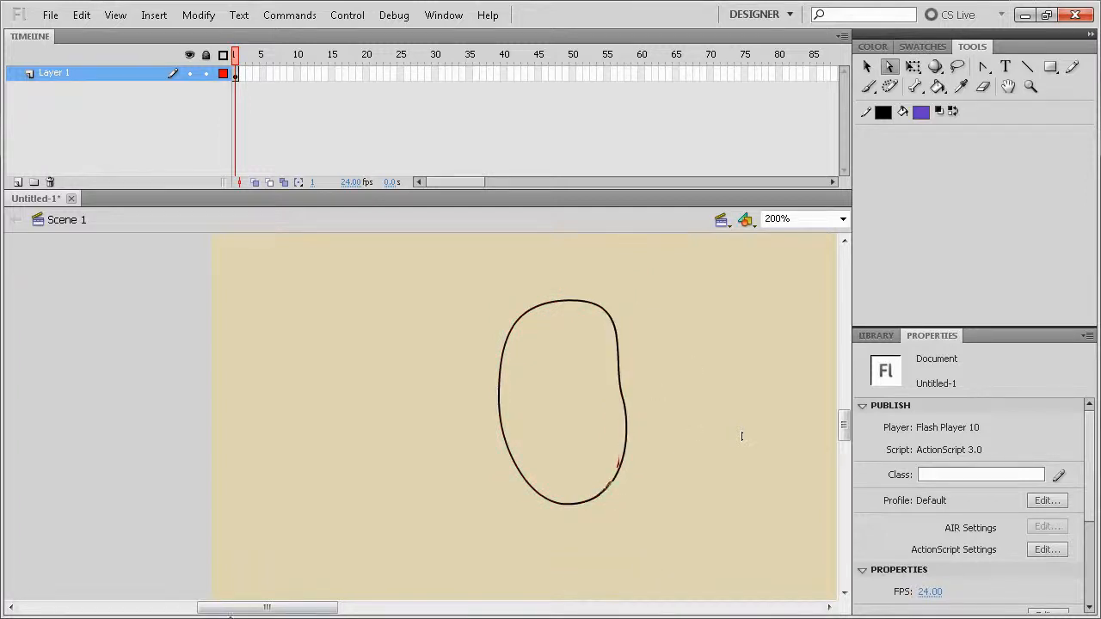
- Choose a green fill and try drawing black-outlined rectangles beside the large rounded outline with the Rectangle tool
drag(265, 605, 322, 605)
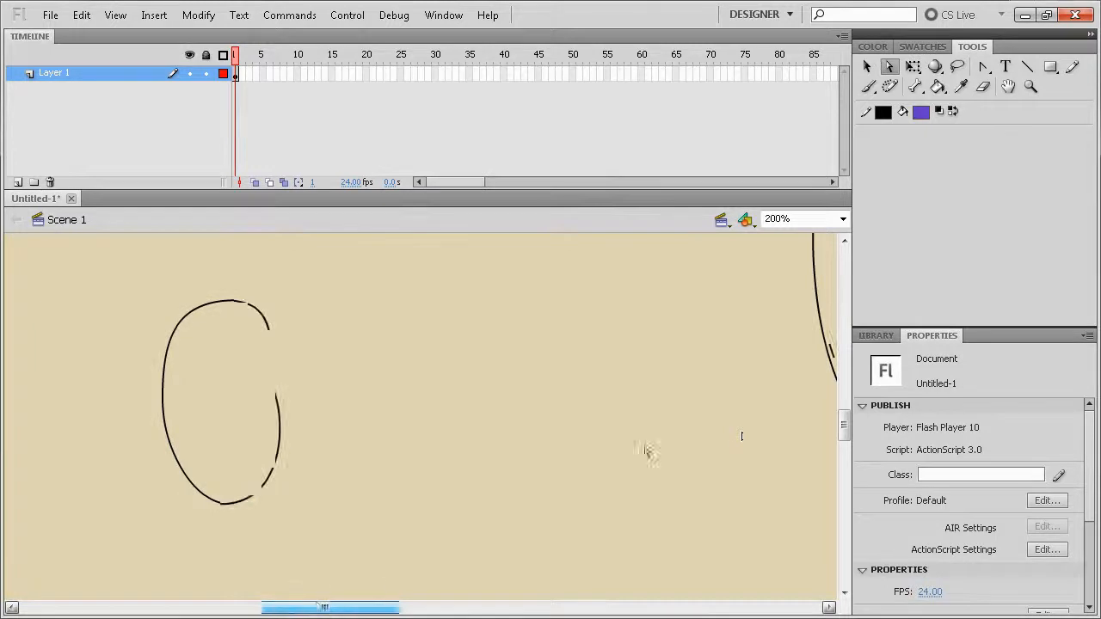
click(843, 221)
click(787, 241)
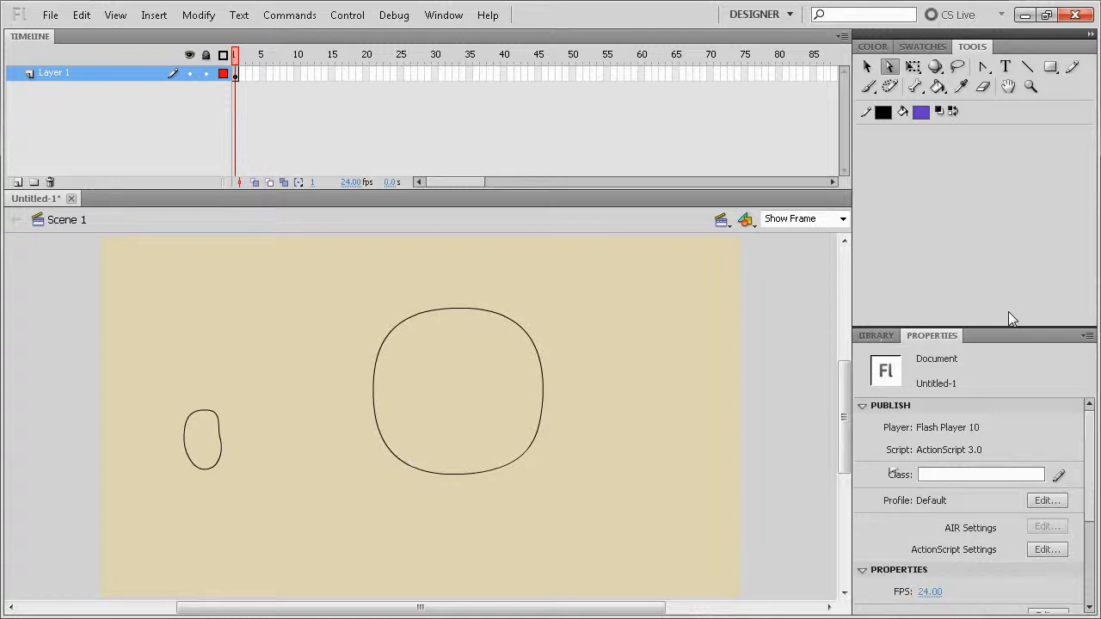
click(1050, 66)
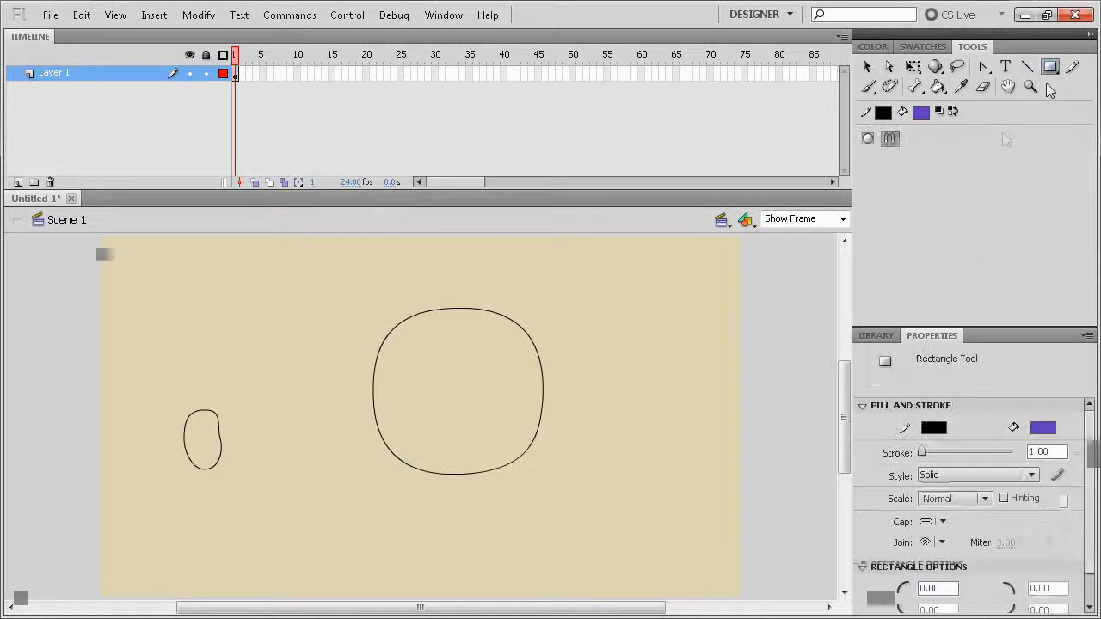
click(922, 113)
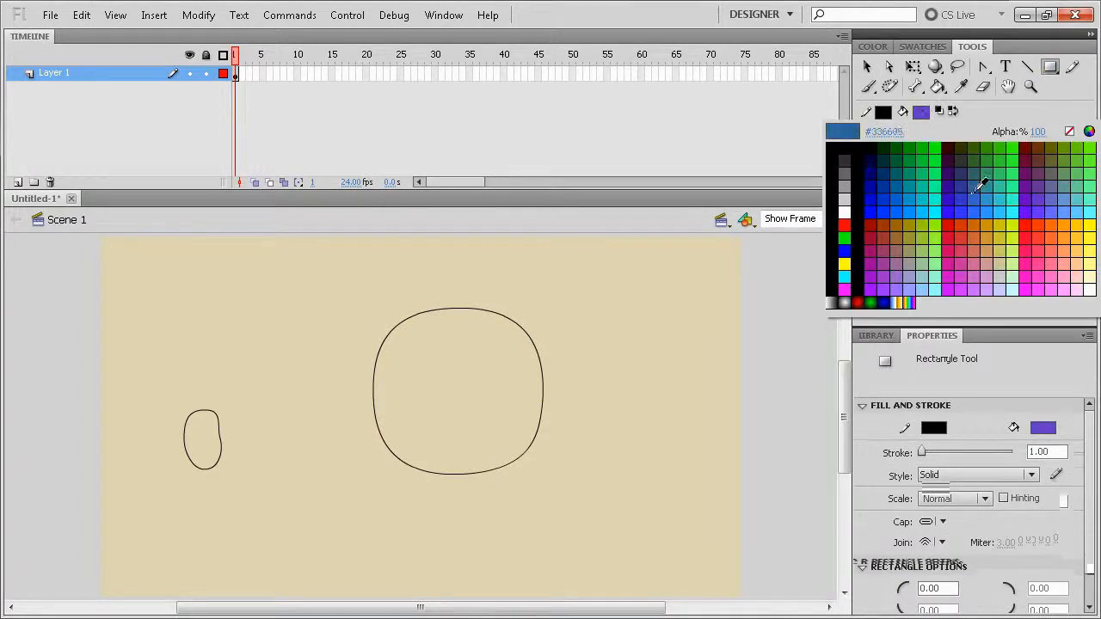
click(995, 154)
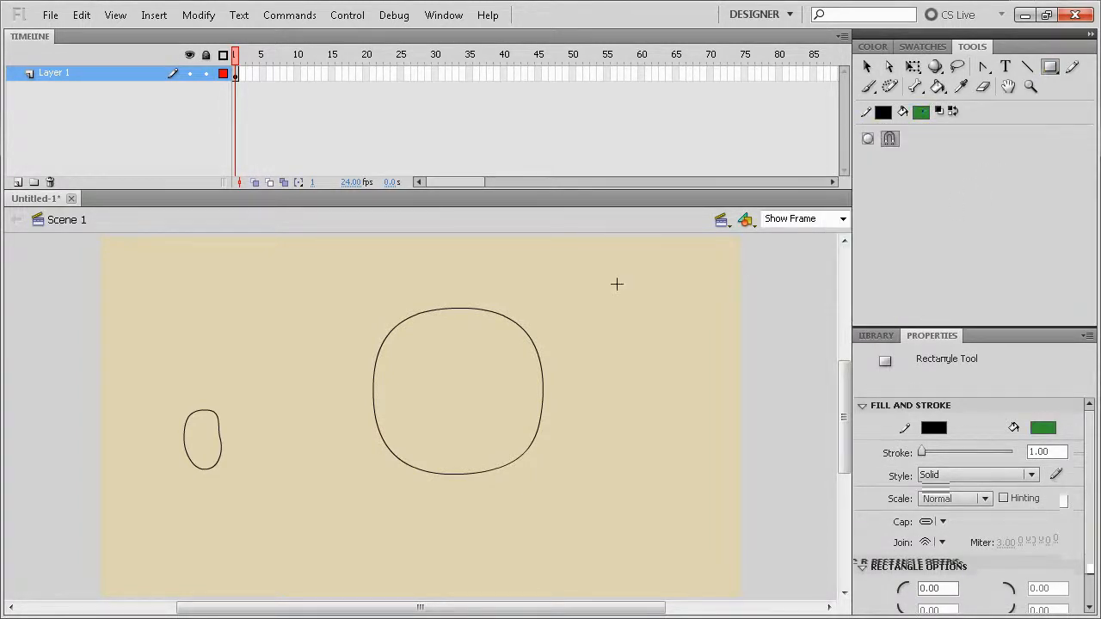
drag(616, 284, 702, 363)
drag(639, 332, 730, 467)
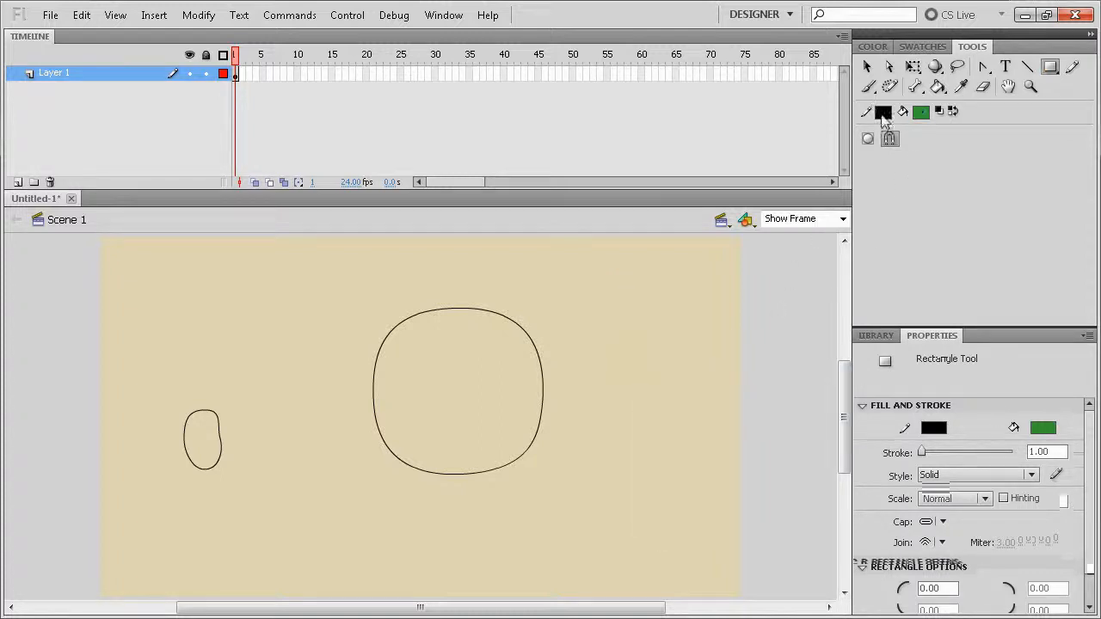
- Set the stroke to no color, draw a borderless green rectangle beside the large outline, and undo it
click(883, 114)
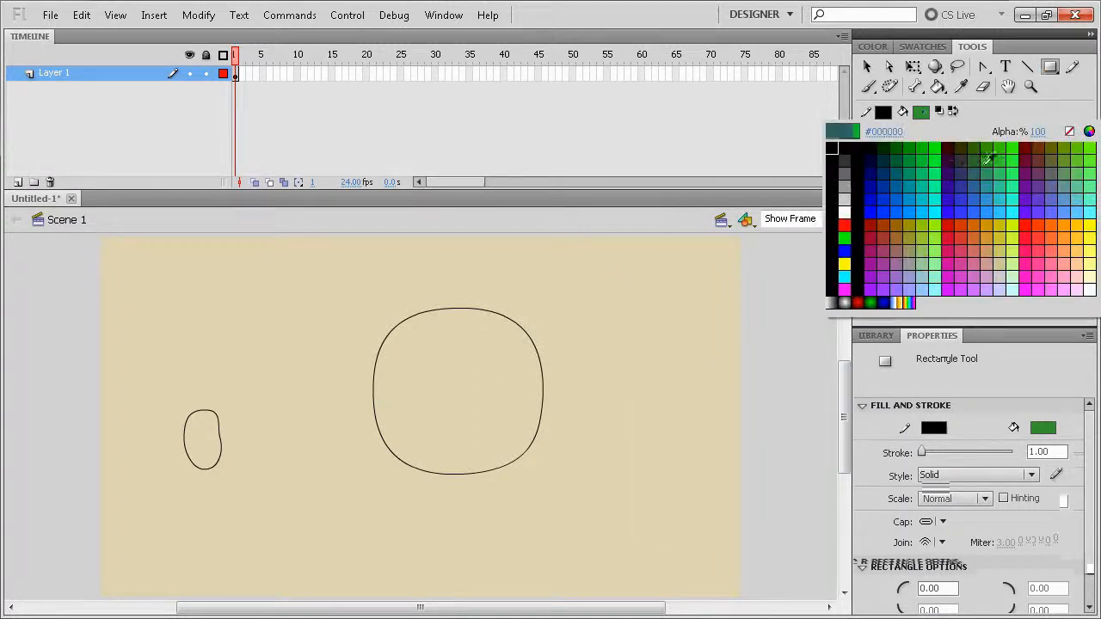
click(1069, 132)
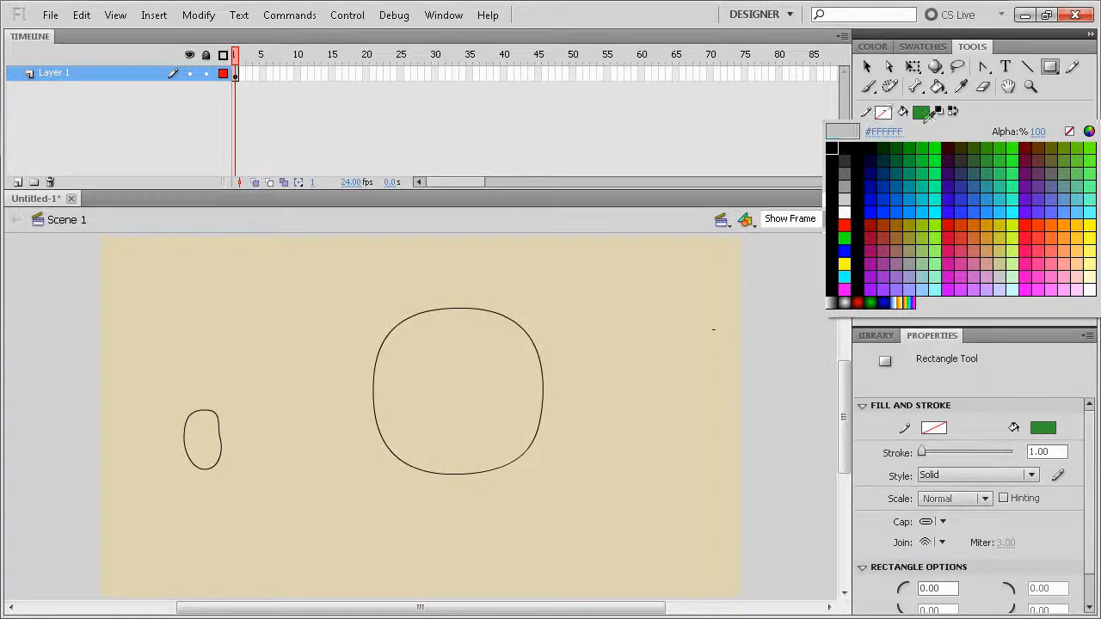
click(1068, 131)
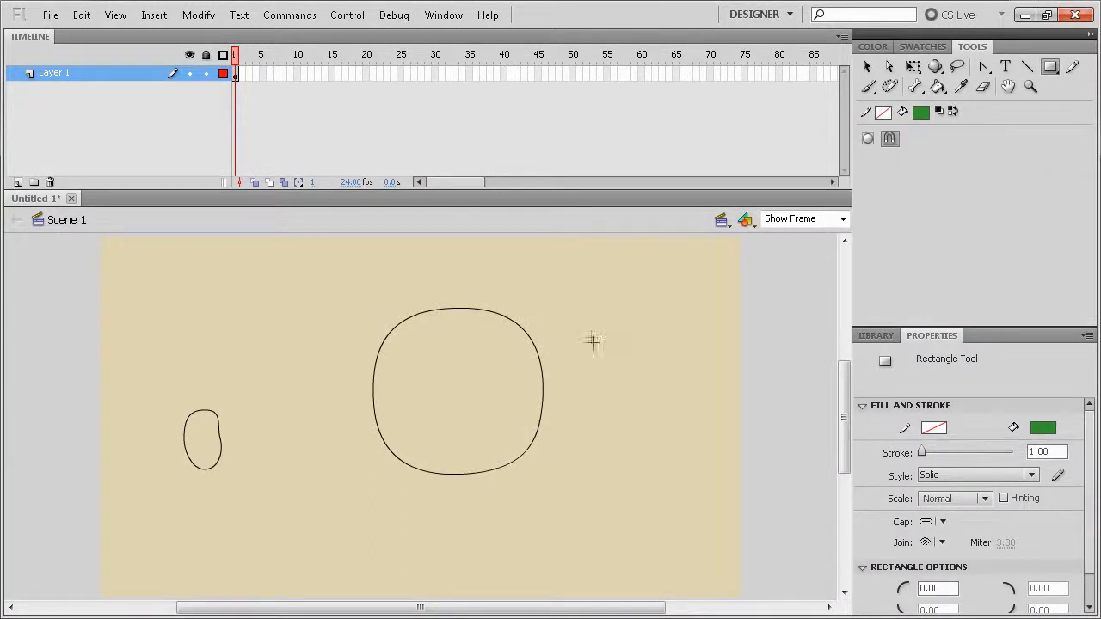
drag(574, 267, 690, 410)
key(ctrl+z)
- Set the fill to no color and the stroke to green, draw an unfilled rectangle, and undo it
click(920, 112)
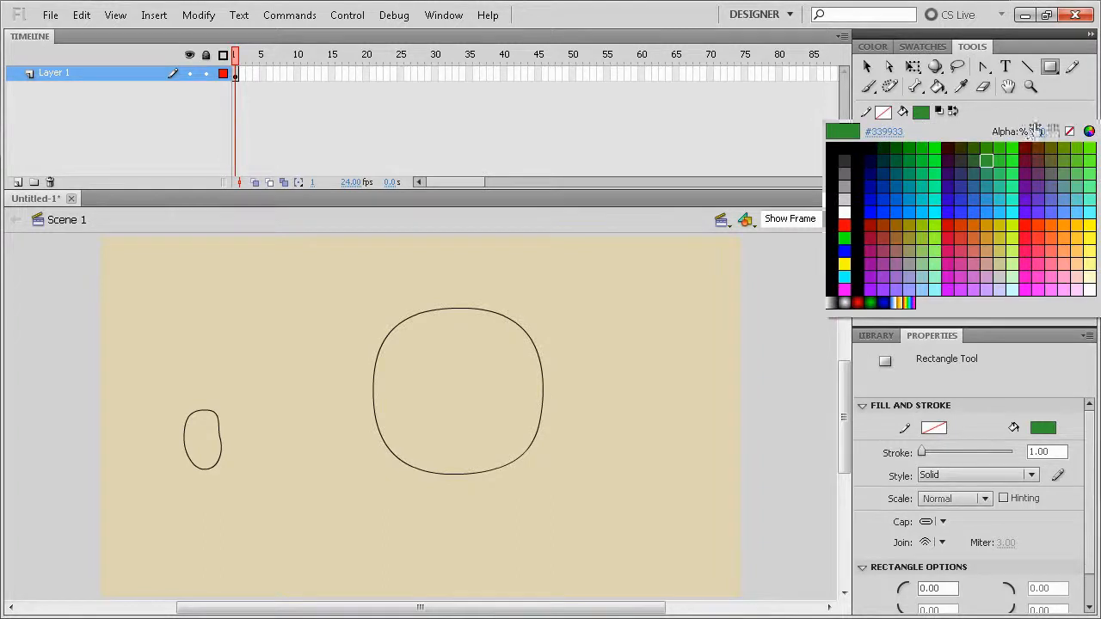
click(1081, 134)
click(920, 112)
click(1052, 131)
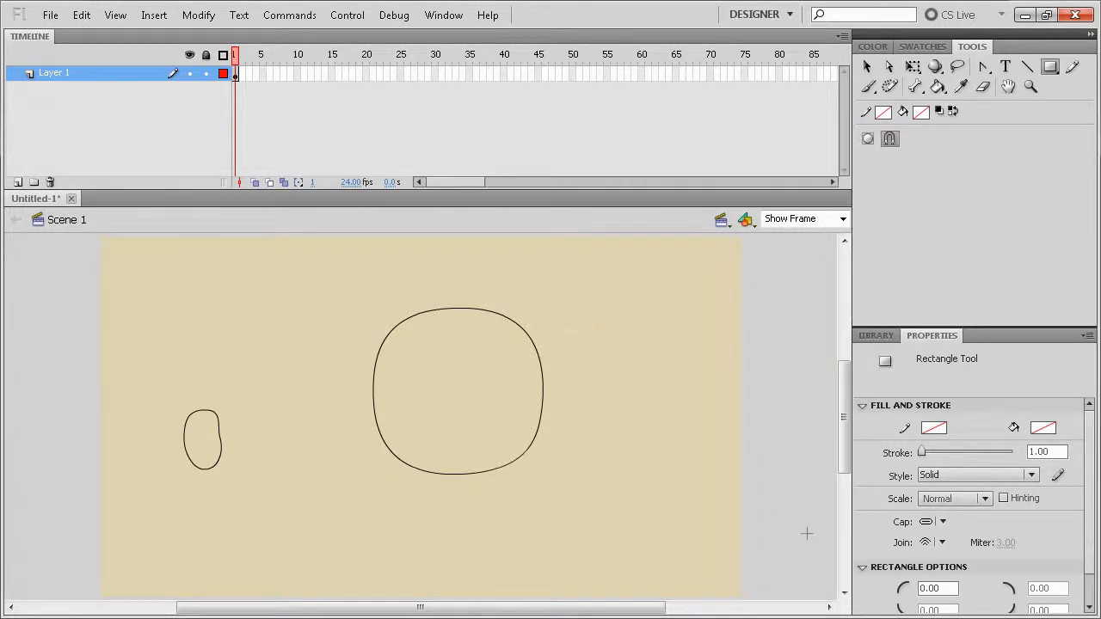
click(879, 113)
click(1072, 140)
drag(635, 293, 686, 435)
key(ctrl+z)
- Set the stroke color to red, draw an unfilled test rectangle, and undo the rectangle
click(884, 112)
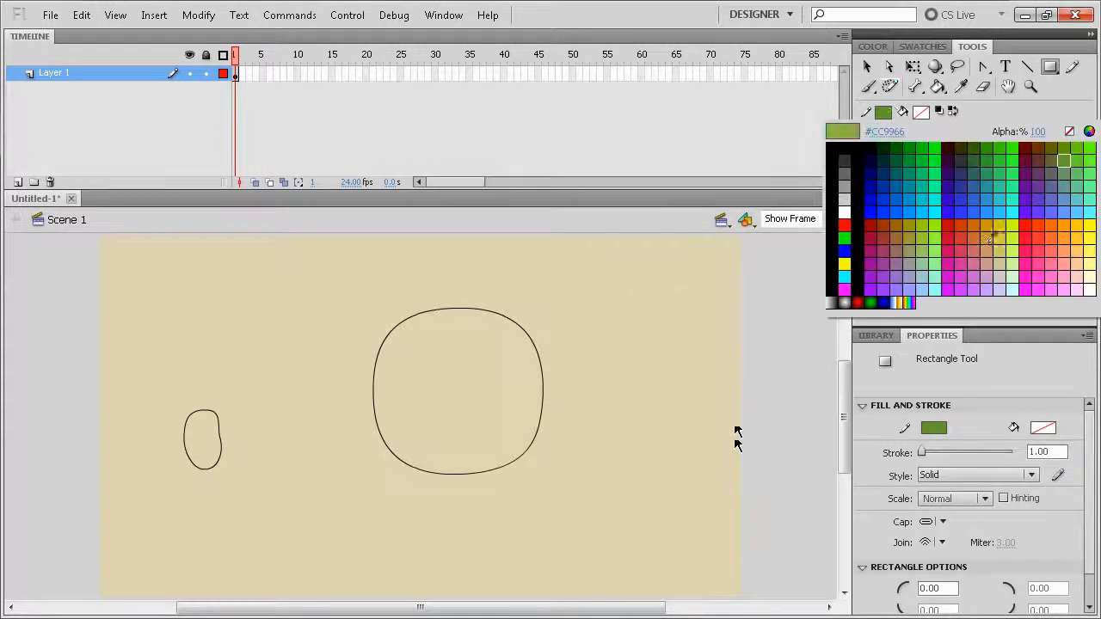
click(950, 214)
drag(625, 253, 777, 379)
key(ctrl+z)
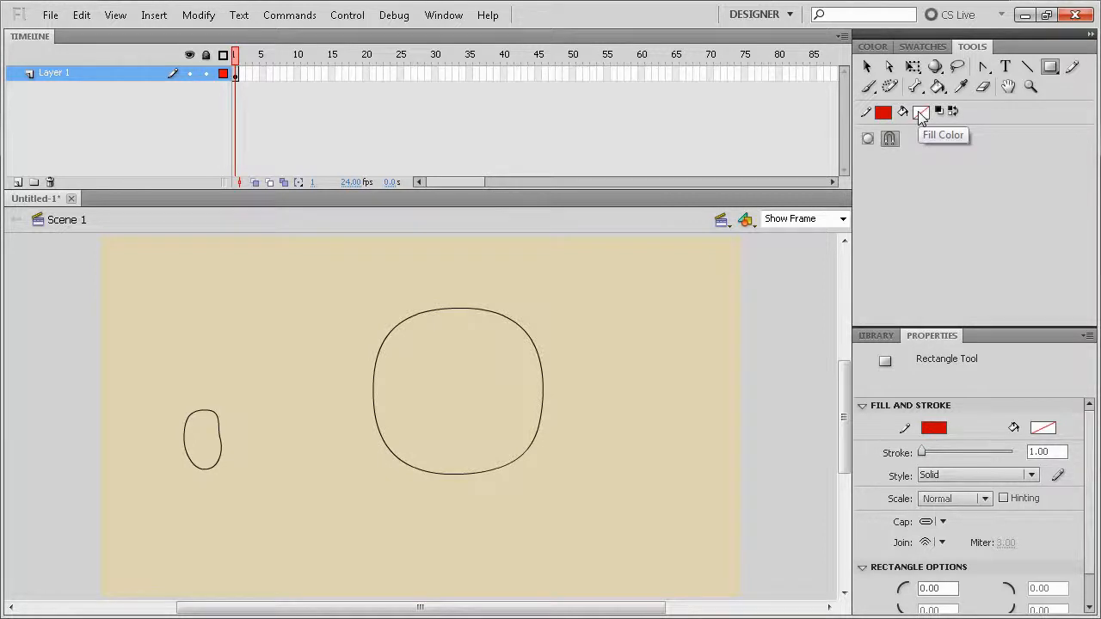
- Set the fill color to green and draw a red-outlined square to the right of the large rounded outline
click(921, 113)
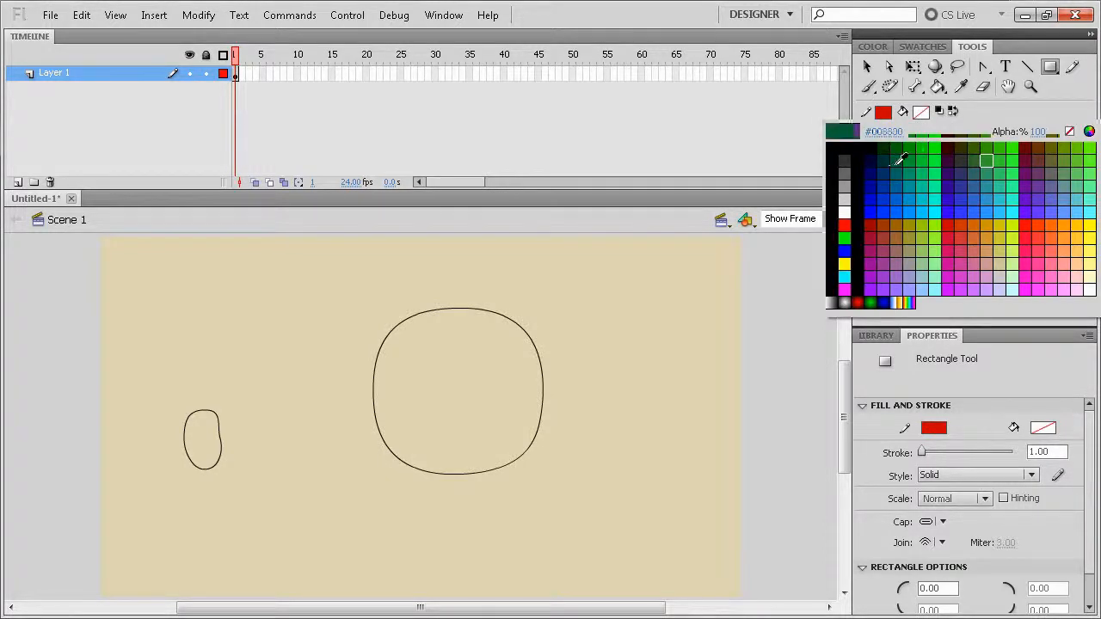
click(915, 153)
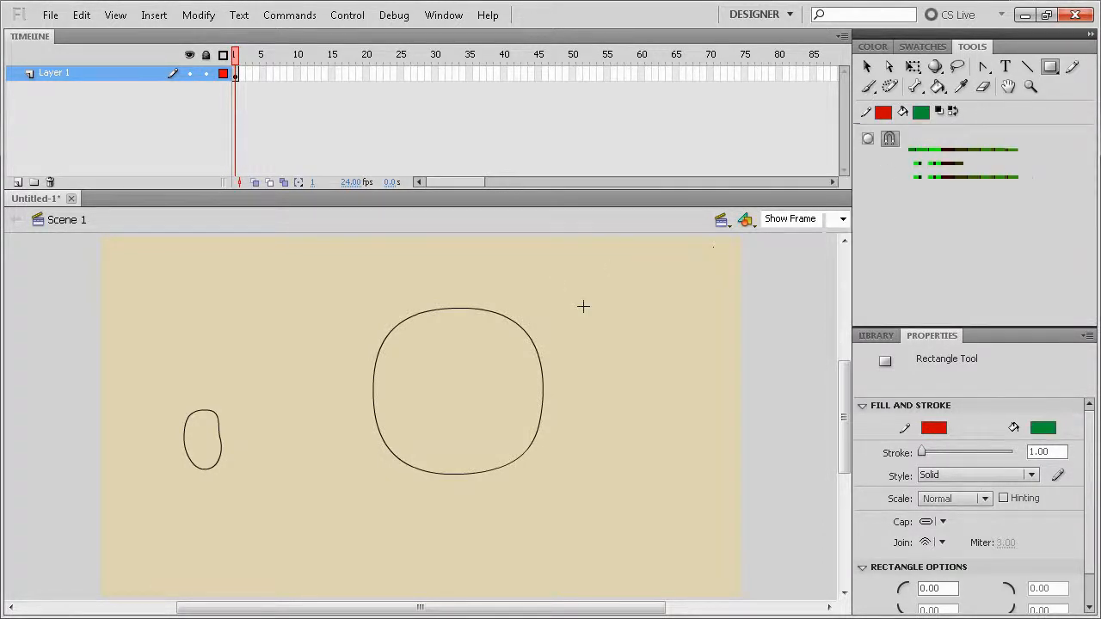
drag(559, 286, 712, 439)
- Select all the shapes with the Subselection tool active so their anchor points show
click(867, 66)
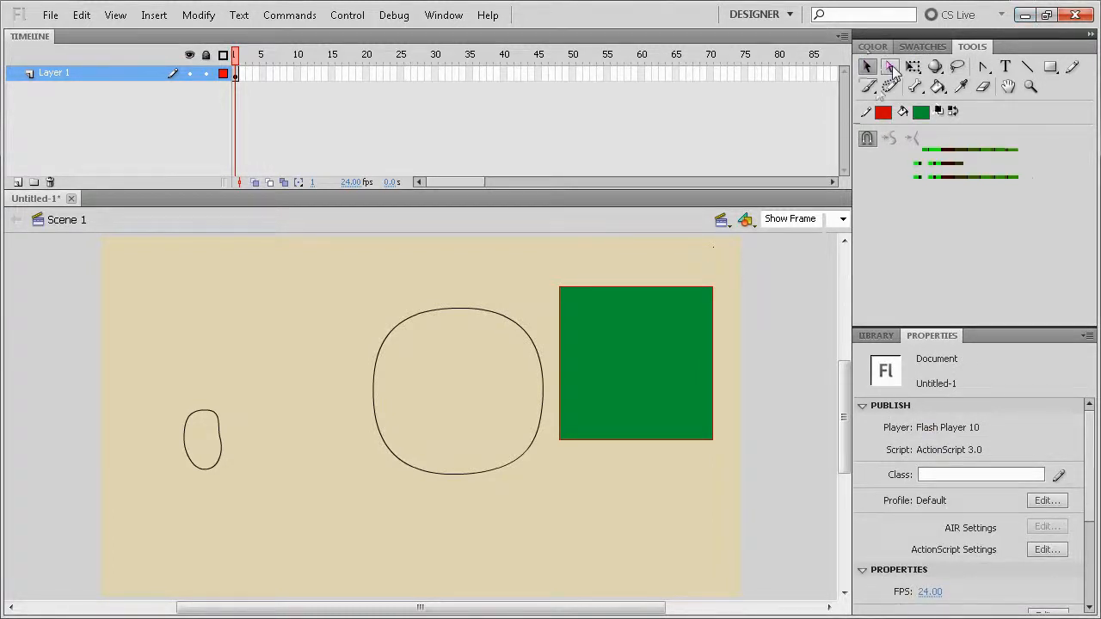
click(890, 68)
click(842, 219)
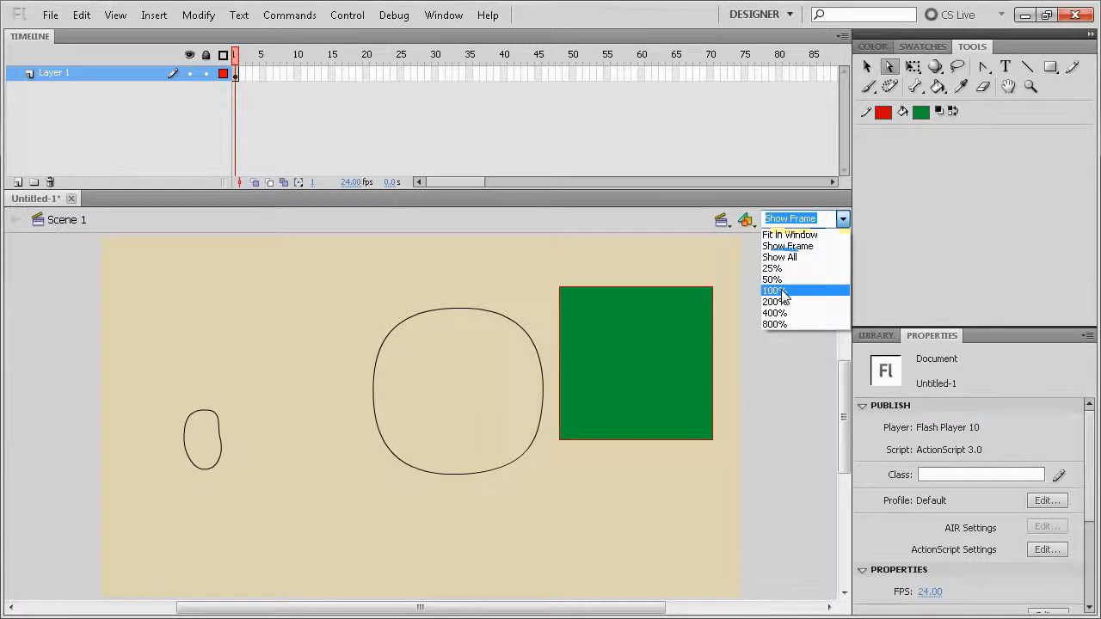
click(783, 295)
drag(744, 307, 374, 356)
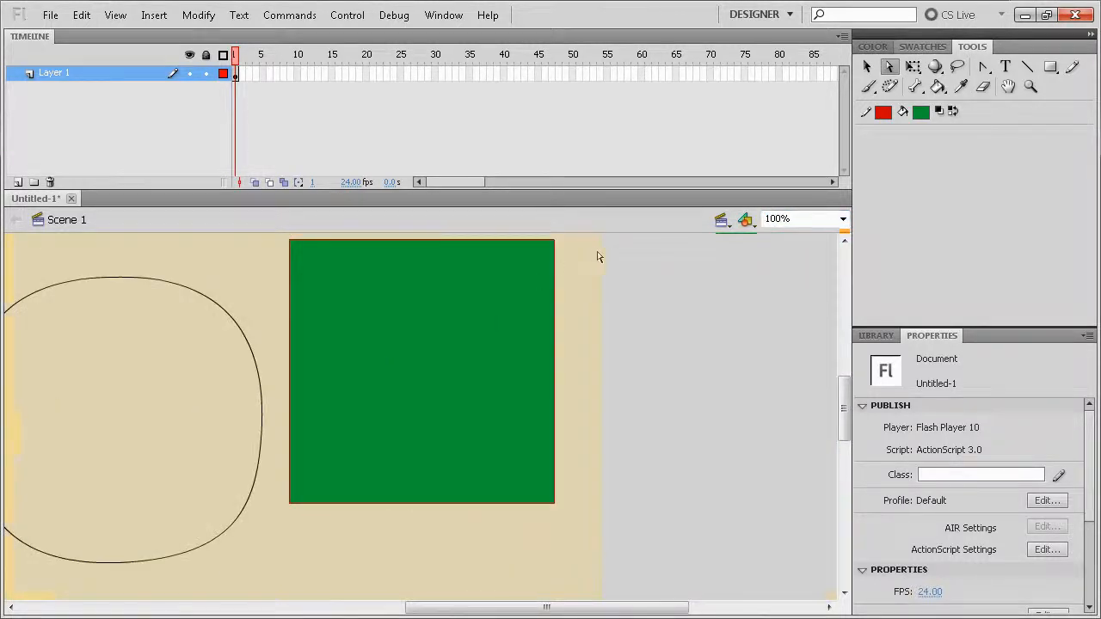
click(554, 358)
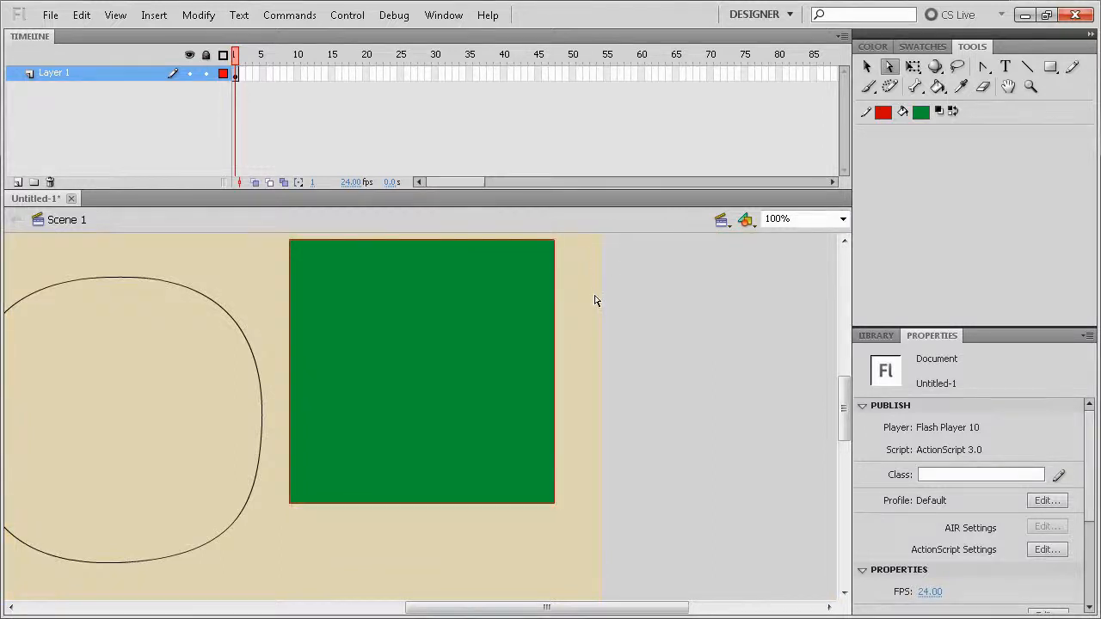
scroll(622, 359, up, 3)
scroll(641, 456, down, 7)
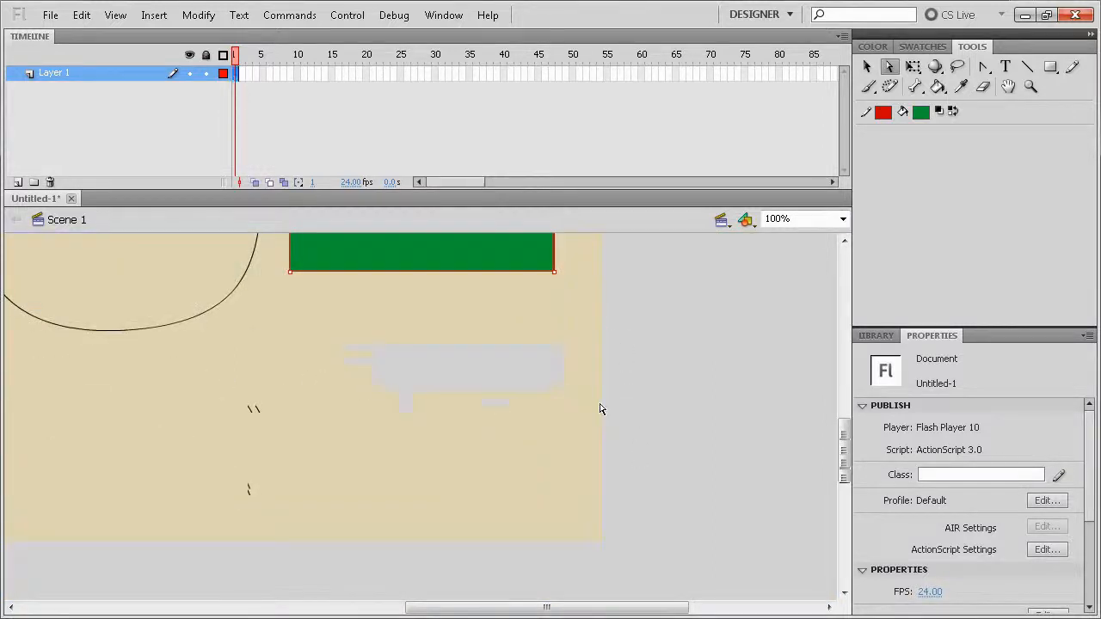
scroll(597, 410, up, 4)
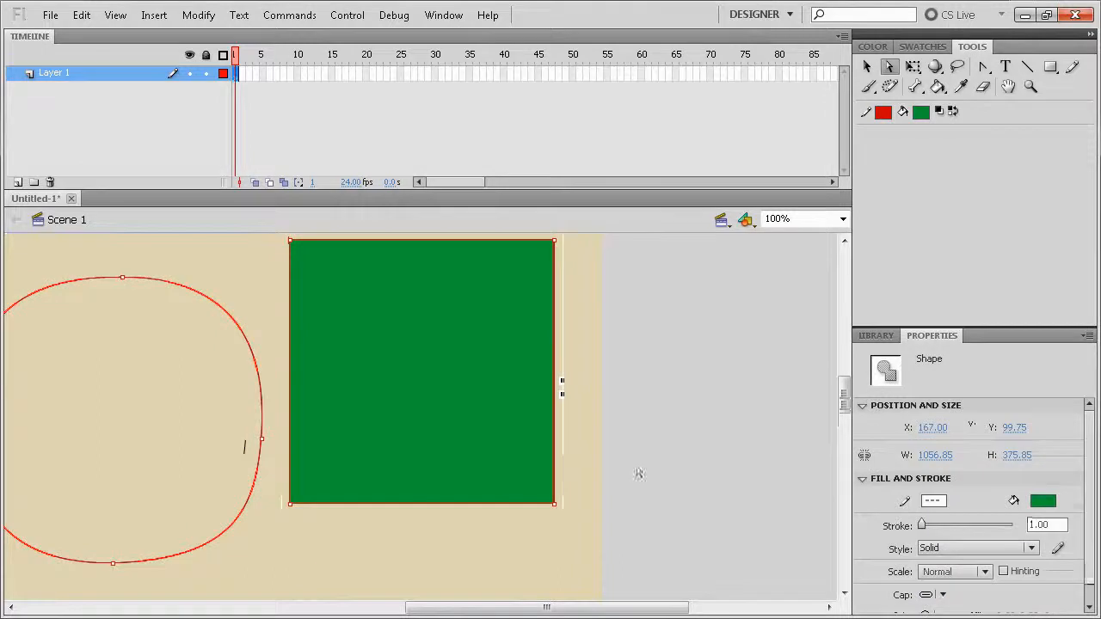
- Change the stroke color of all the selected shapes to light blue and deselect them
click(883, 111)
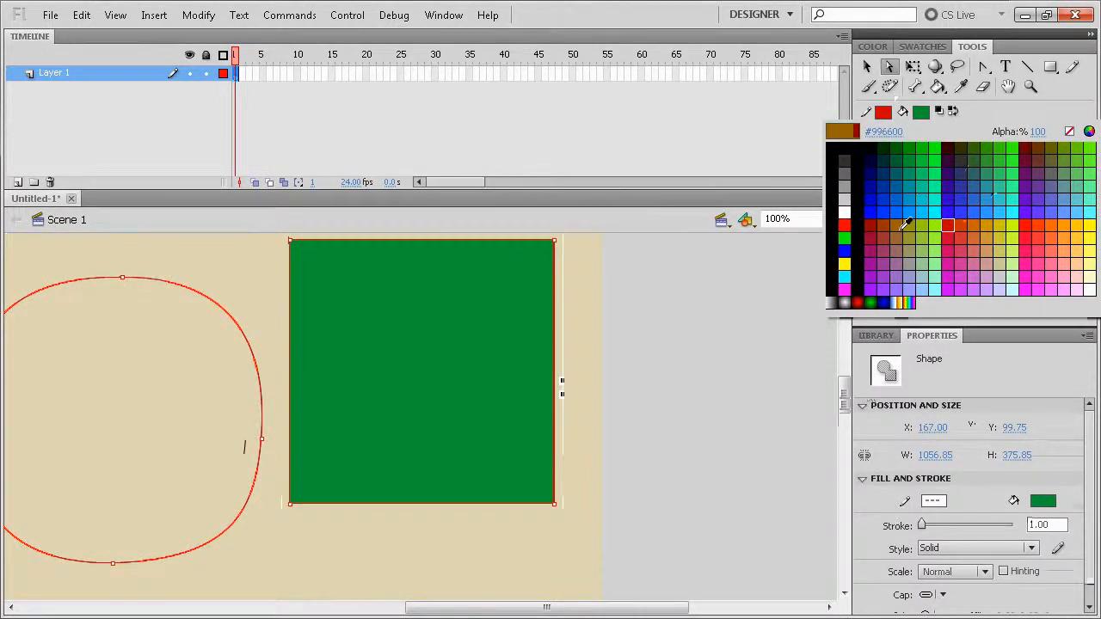
click(946, 226)
click(882, 115)
click(1000, 176)
click(654, 344)
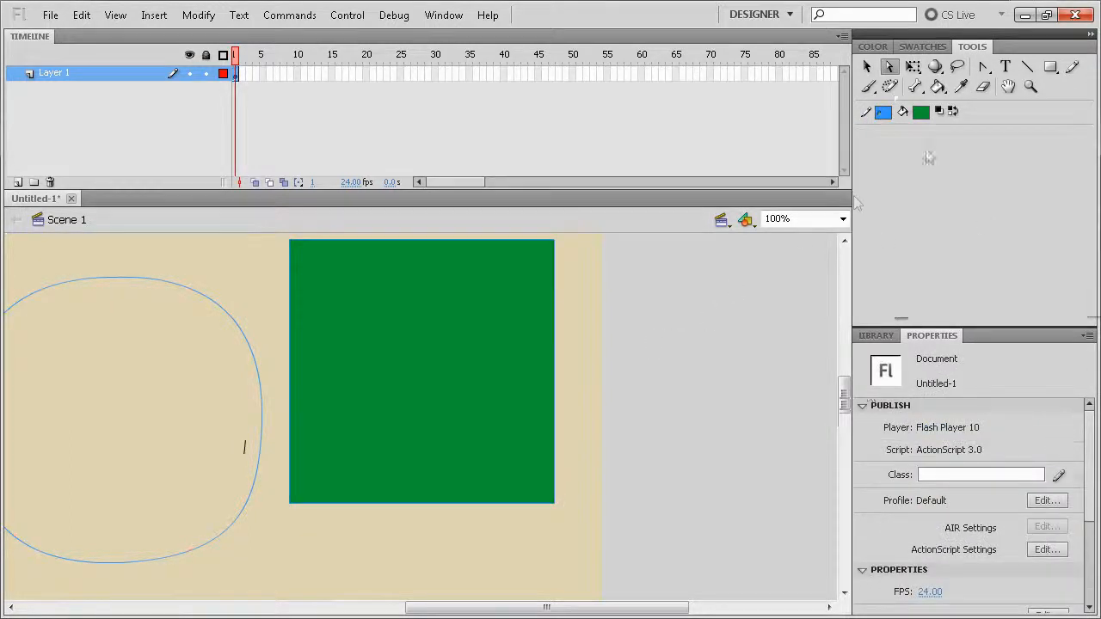
- Select all the shapes again and set their stroke color to bright red
key(ctrl+a)
click(882, 112)
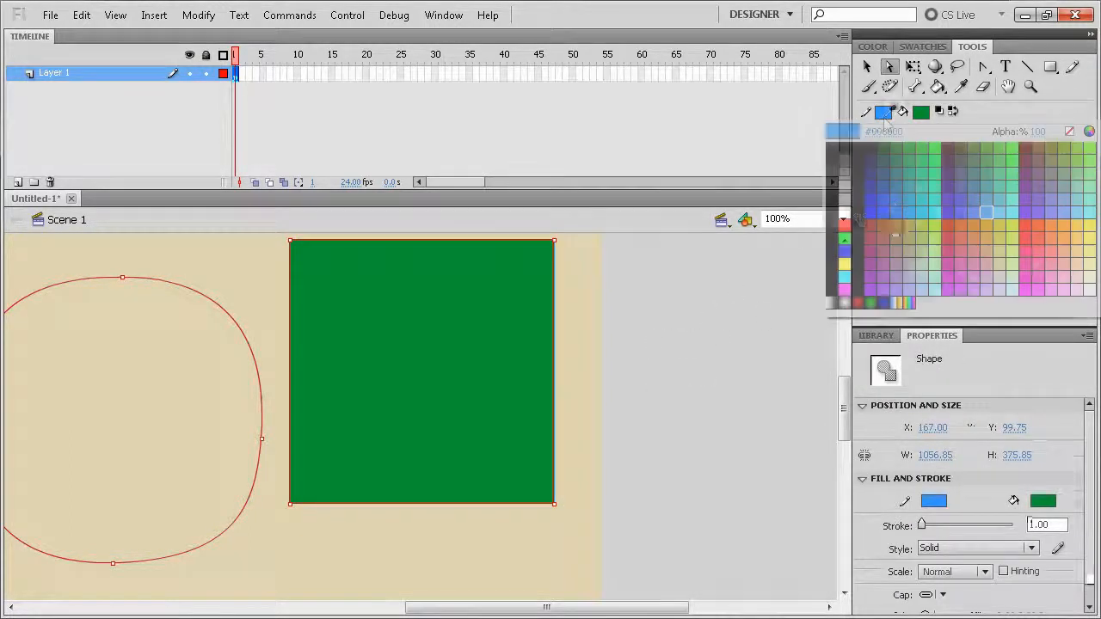
click(846, 230)
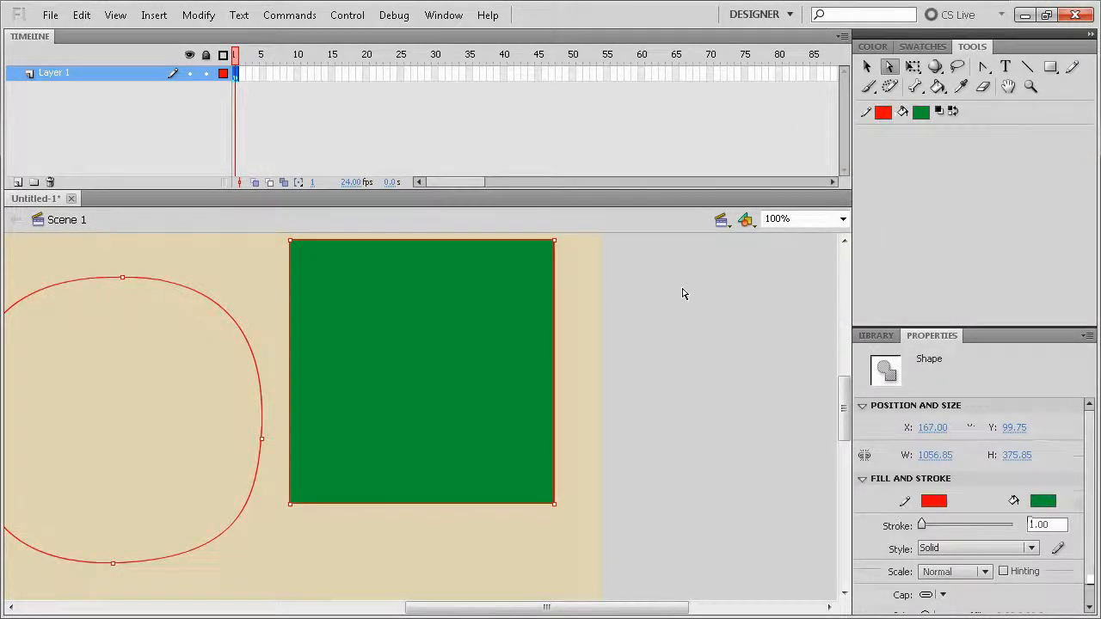
click(685, 298)
- Select all the shapes, try light blue and olive fills on the square, settle on a very dark olive, and deselect
key(ctrl+a)
click(920, 112)
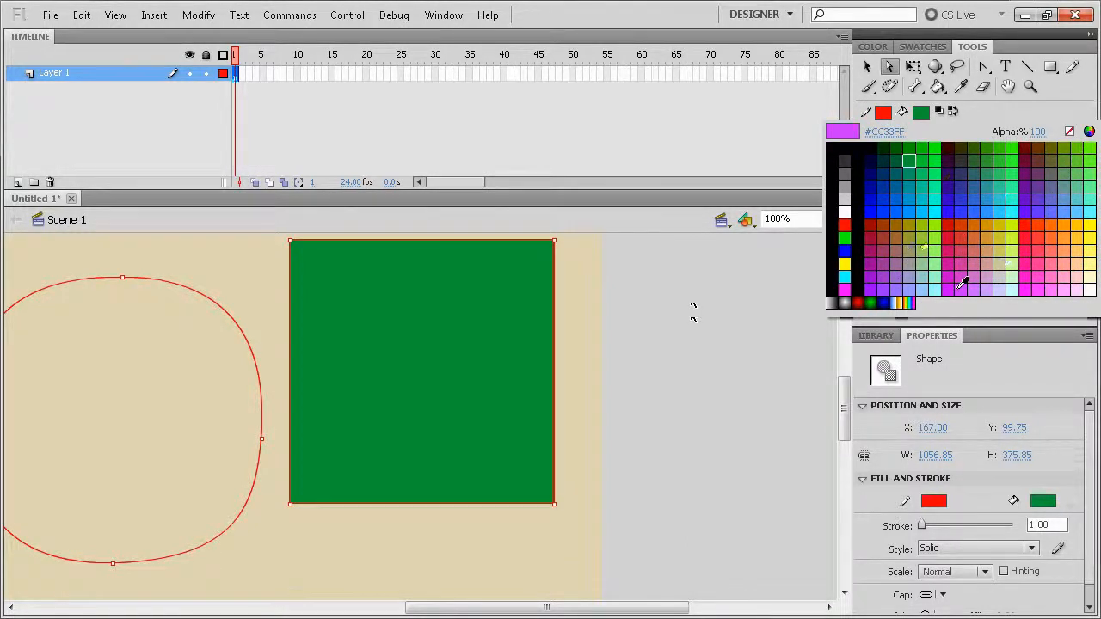
click(1014, 280)
click(920, 112)
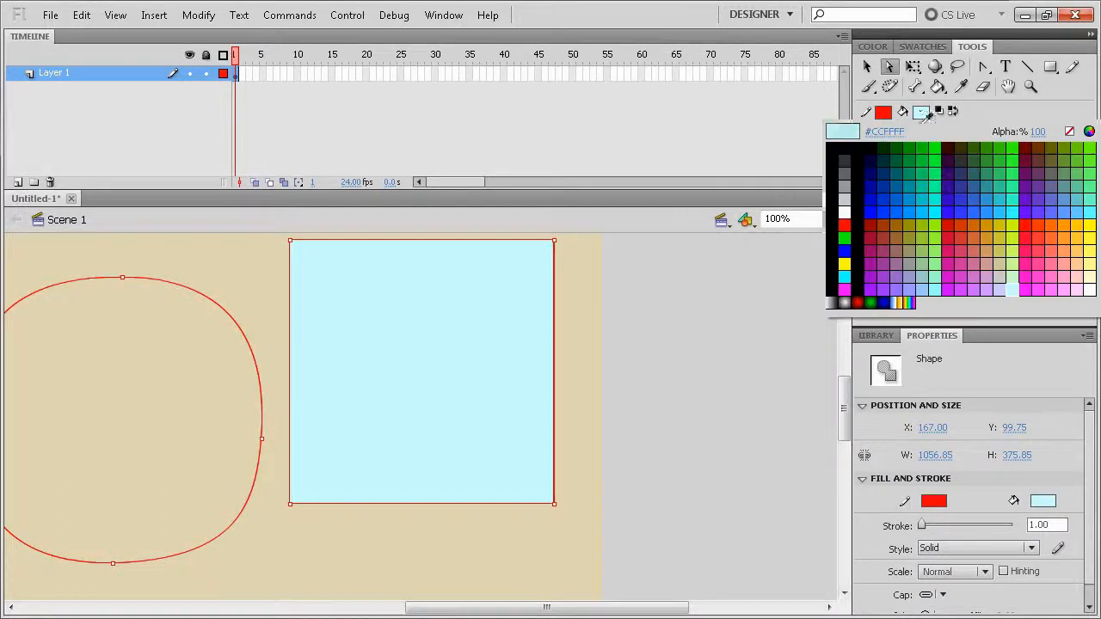
click(934, 290)
click(920, 112)
click(918, 151)
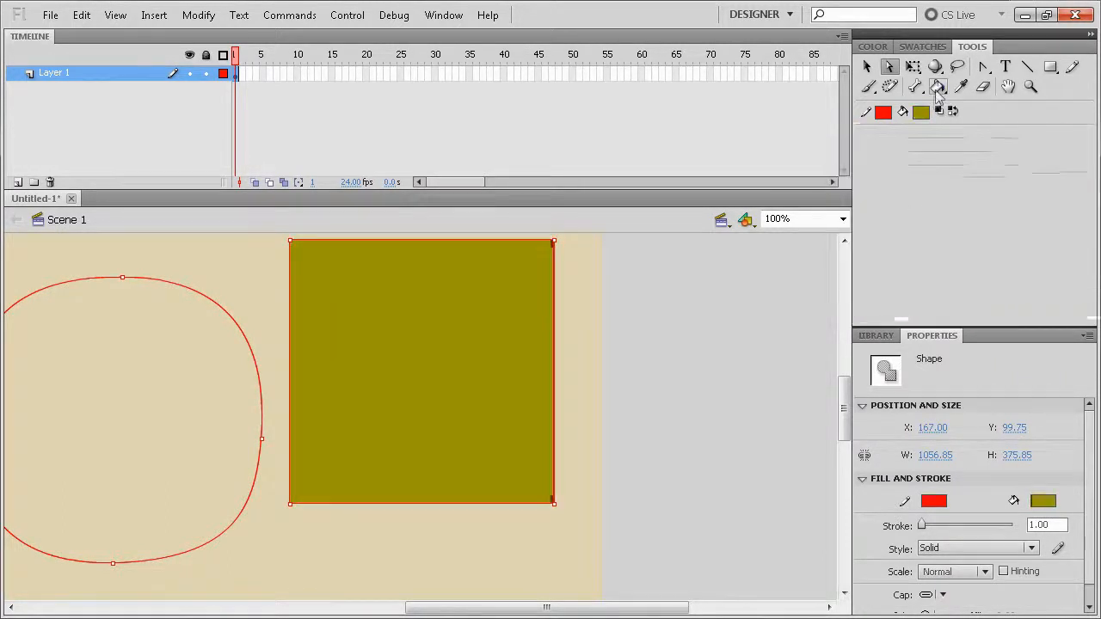
click(920, 112)
click(956, 160)
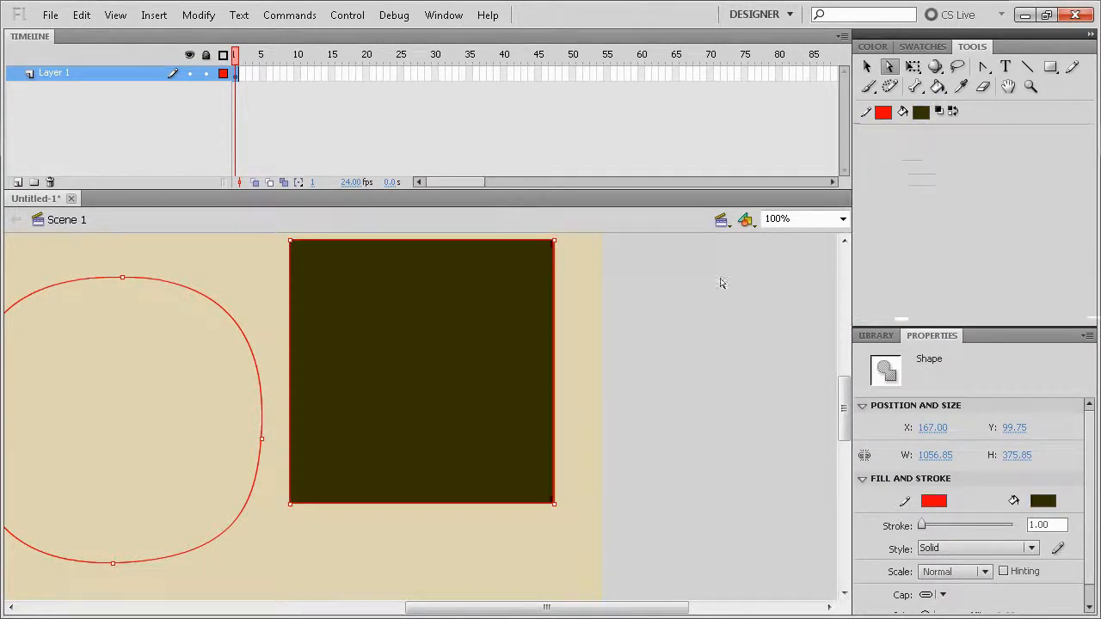
click(843, 218)
click(787, 246)
click(775, 310)
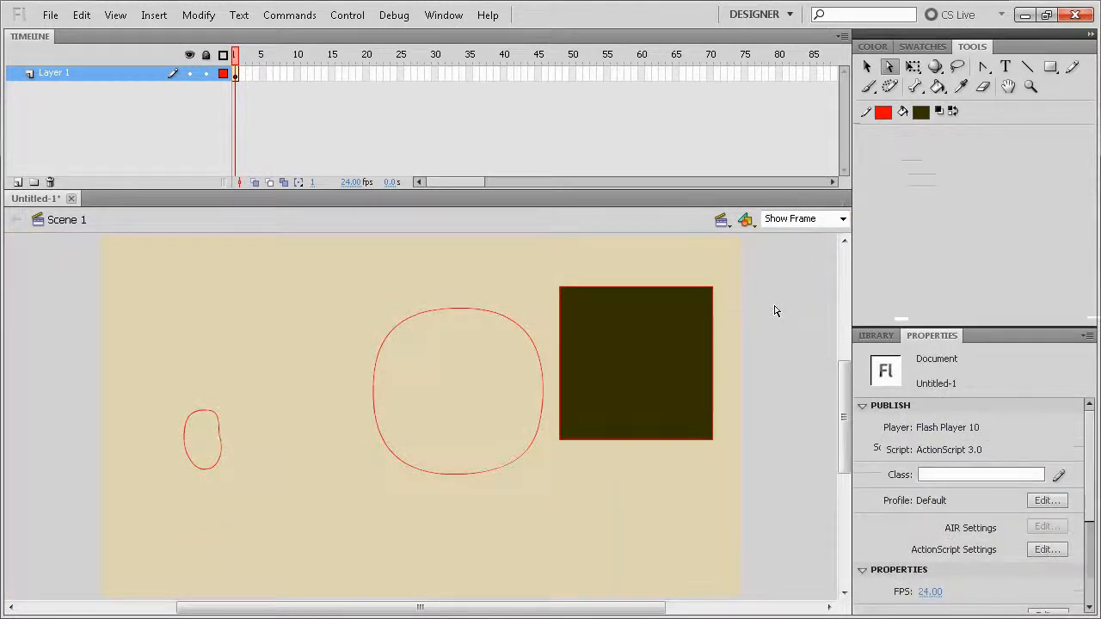